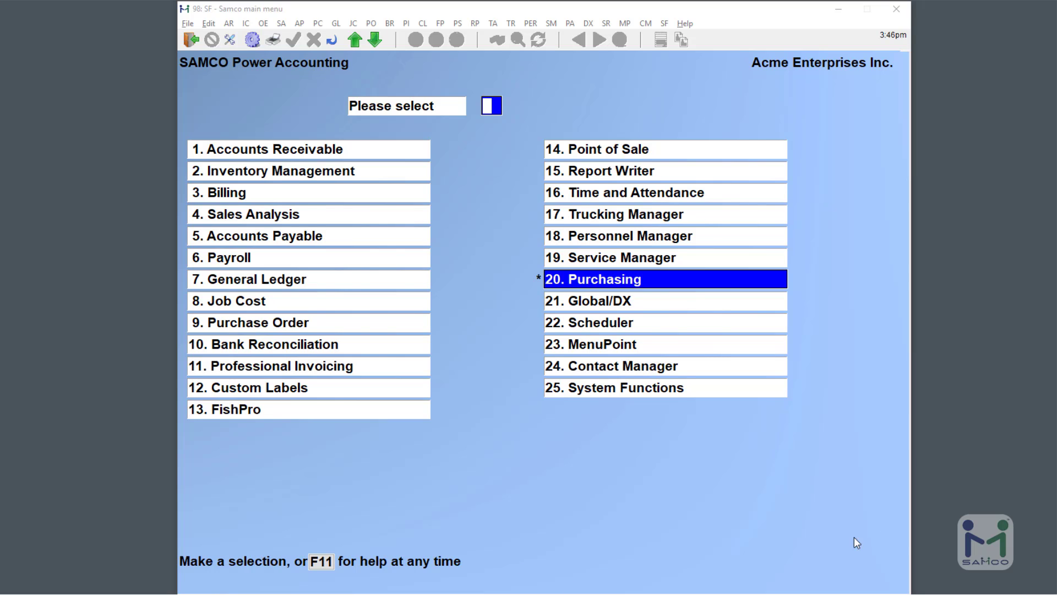
Set Purchasing control field 47, 'Use user defined fields?', to Y and save the settings.
{"action": "left_click", "coordinate": [663, 282]}
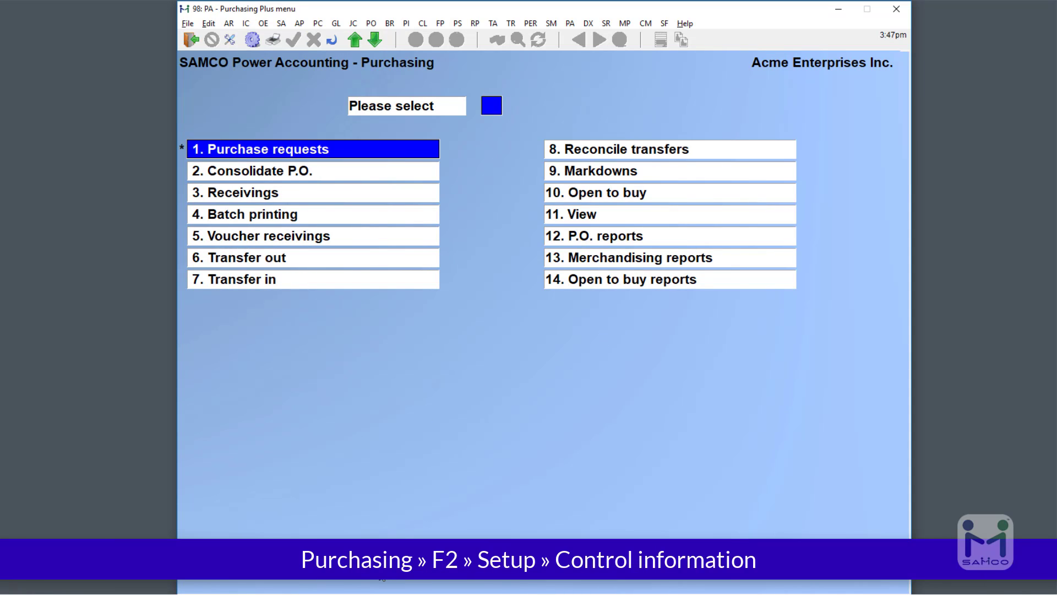
{"action": "key", "text": "F2"}
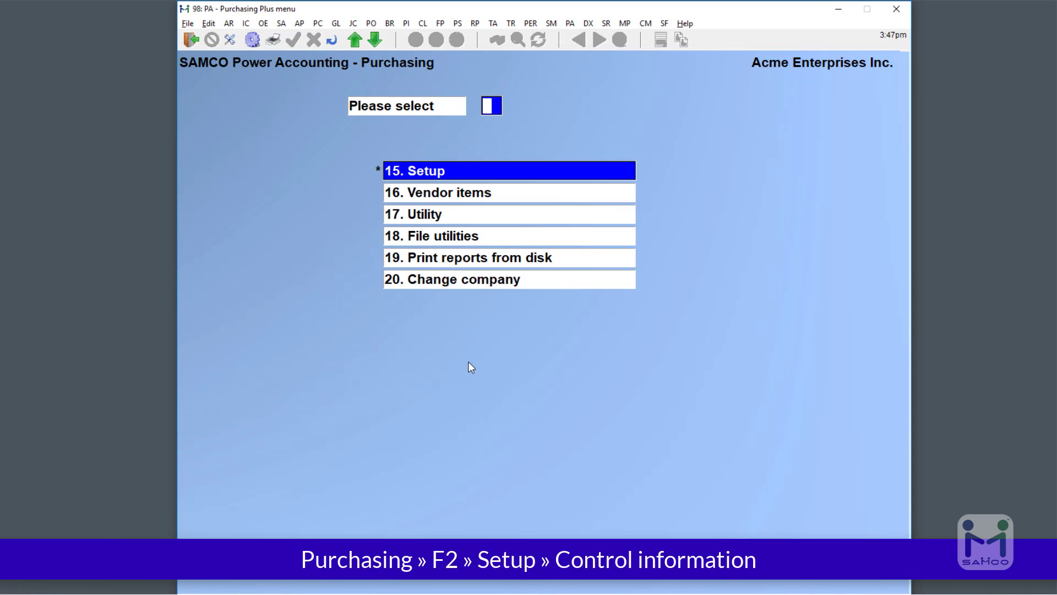
{"action": "left_click", "coordinate": [447, 174]}
{"action": "left_click", "coordinate": [446, 174]}
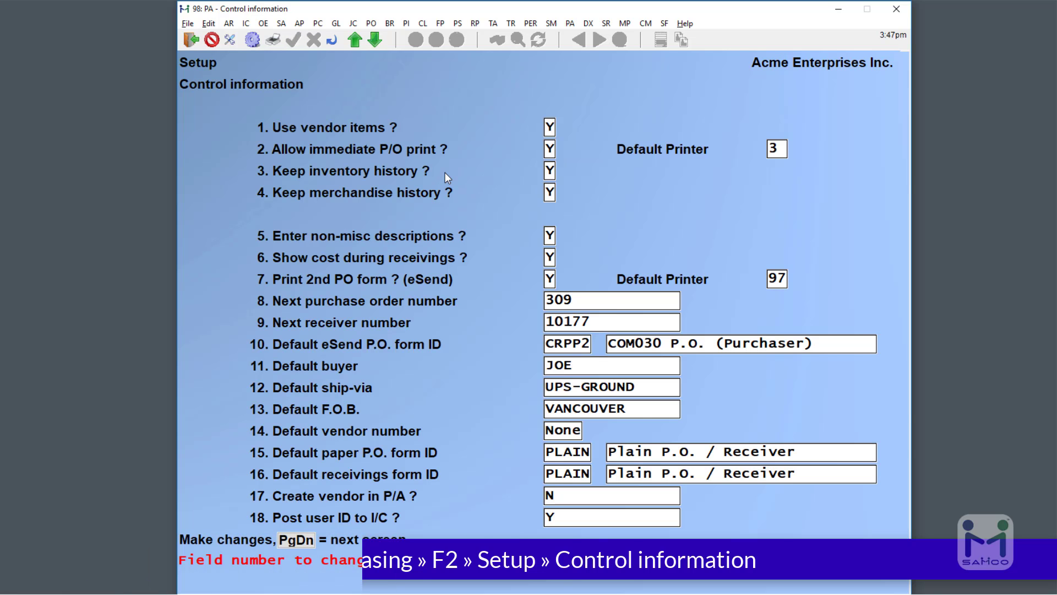
{"action": "key", "text": "Page_Down"}
{"action": "key", "text": "Page_Down"}
{"action": "key", "text": "Page_Down"}
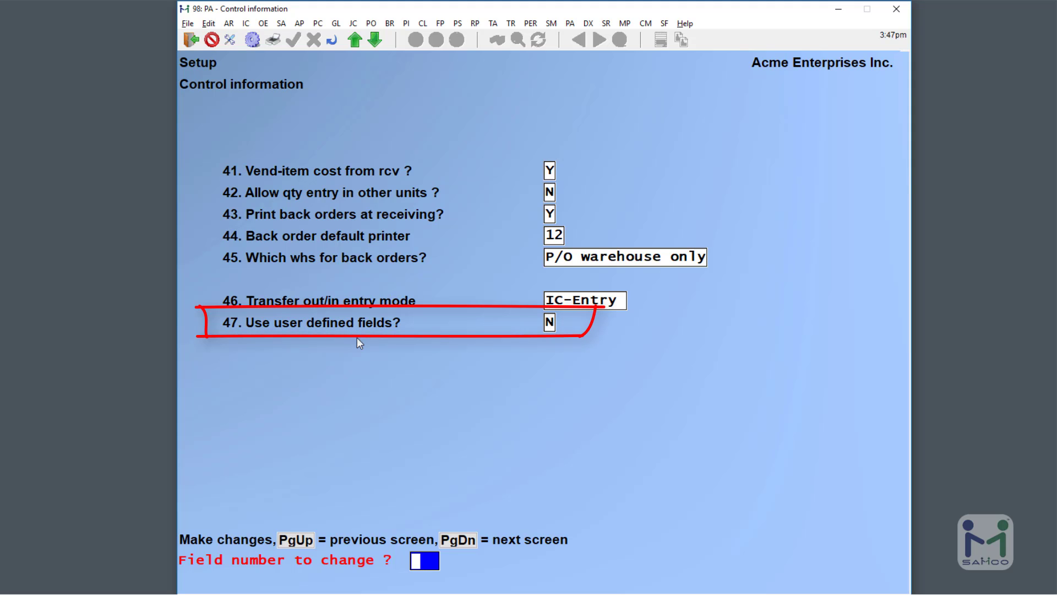
{"action": "type", "text": "47"}
{"action": "key", "text": "Return"}
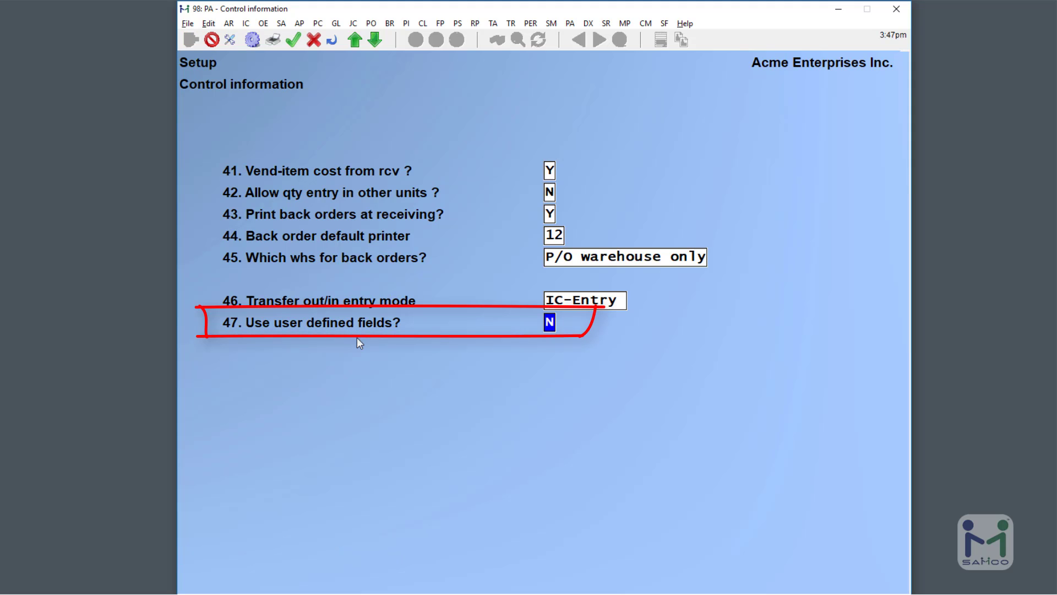
{"action": "type", "text": "Y"}
{"action": "key", "text": "Return"}
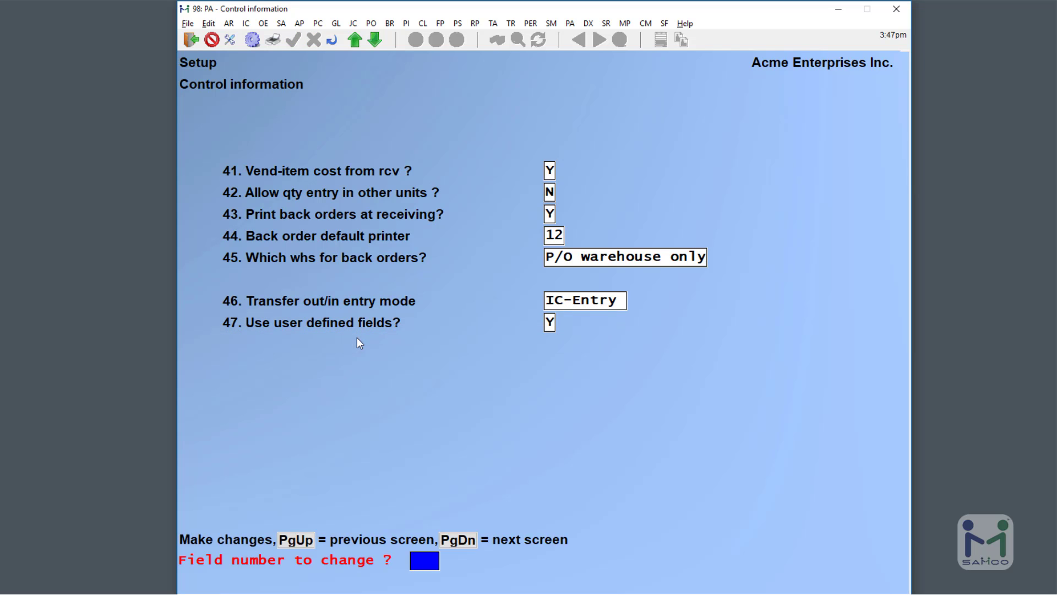
{"action": "key", "text": "Return"}
{"action": "key", "text": "Return"}
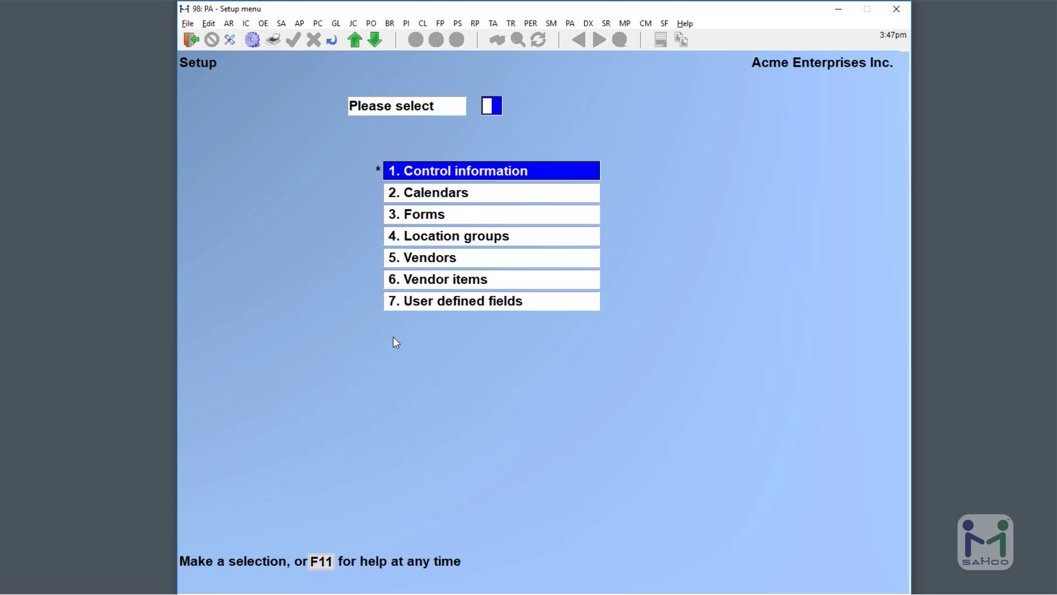
Open the Enter screen under Purchasing Setup's User defined fields.
{"action": "left_click", "coordinate": [475, 303]}
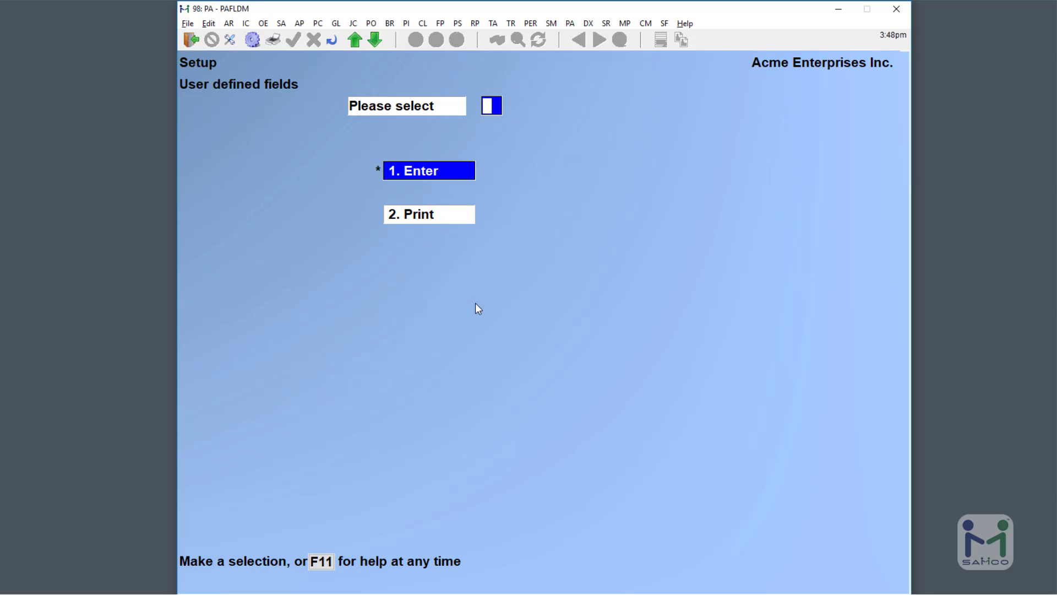
{"action": "left_click", "coordinate": [441, 171]}
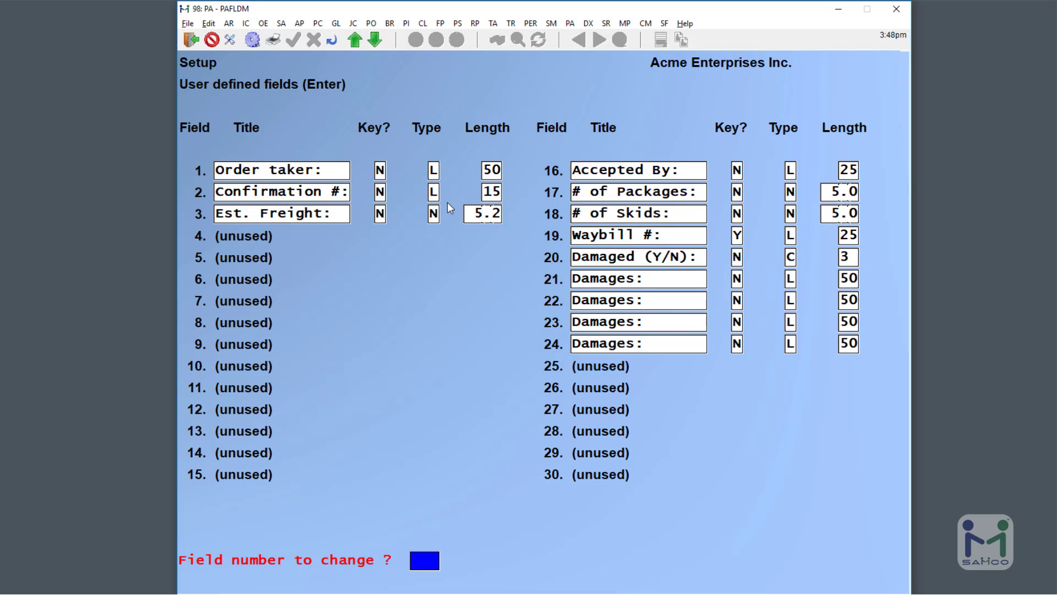
Define field 4 as 'Requested By:', a non-key code-type field.
{"action": "type", "text": "4"}
{"action": "key", "text": "Return"}
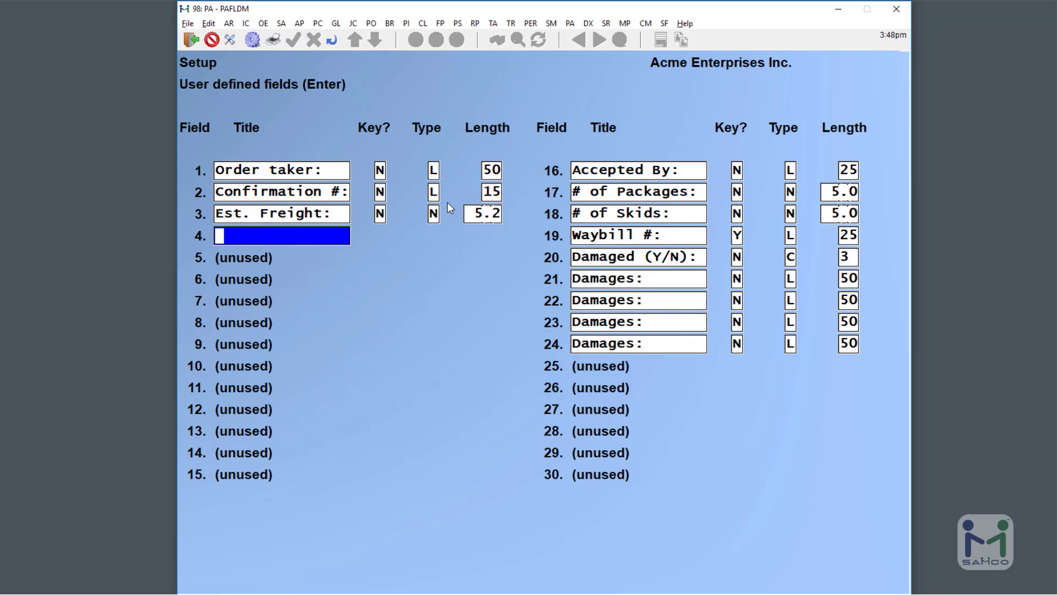
{"action": "type", "text": "Requested By:"}
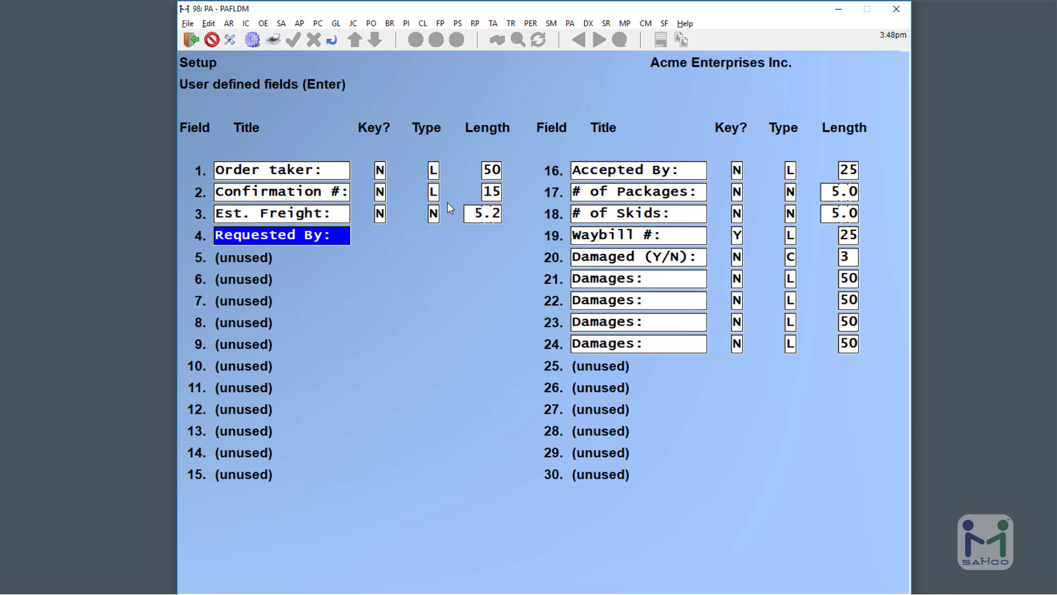
{"action": "key", "text": "Return"}
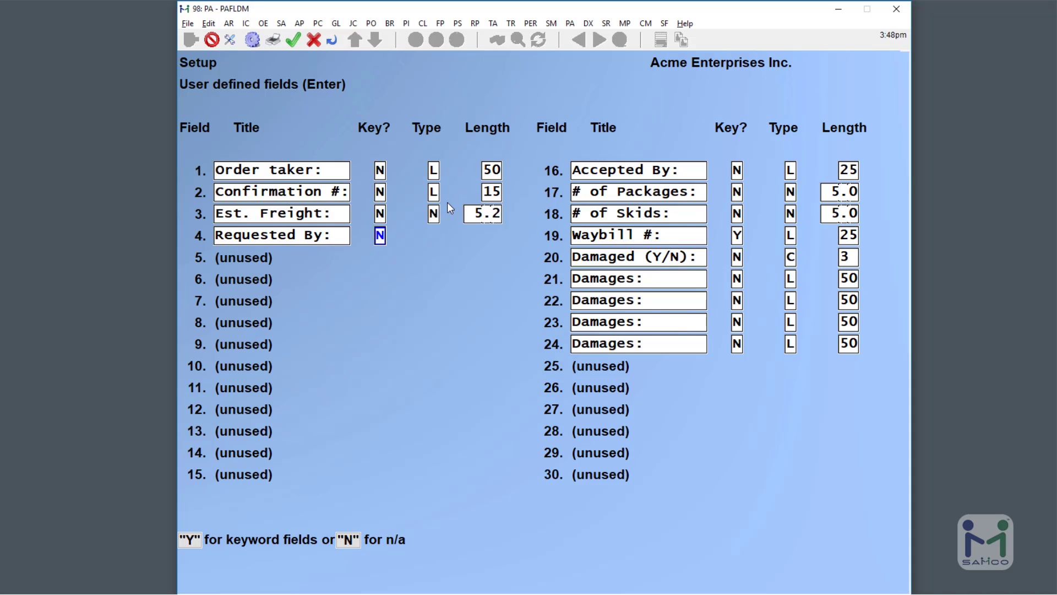
{"action": "key", "text": "Return"}
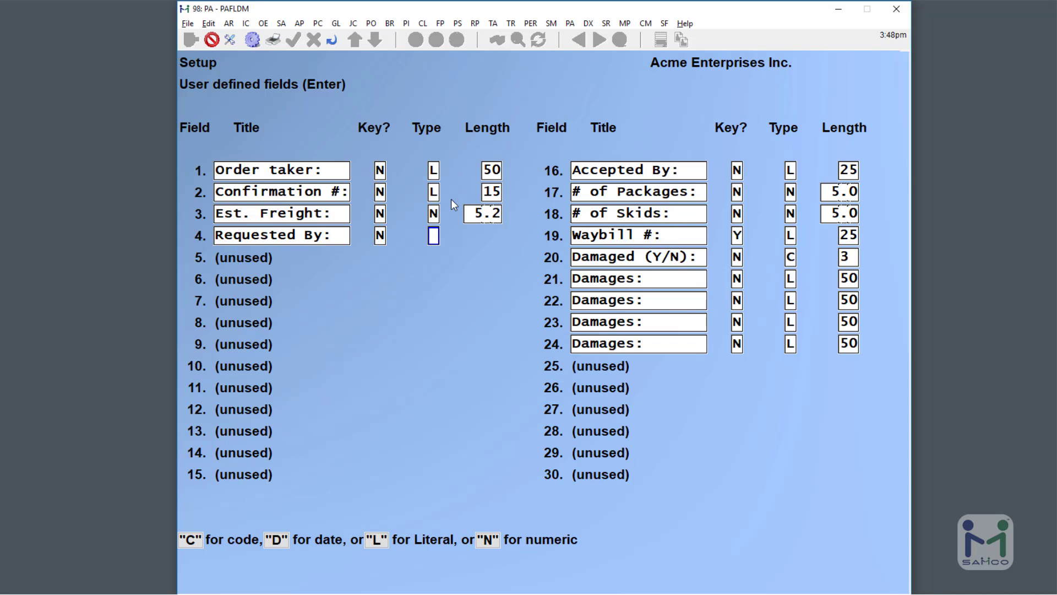
{"action": "type", "text": "C"}
{"action": "key", "text": "Return"}
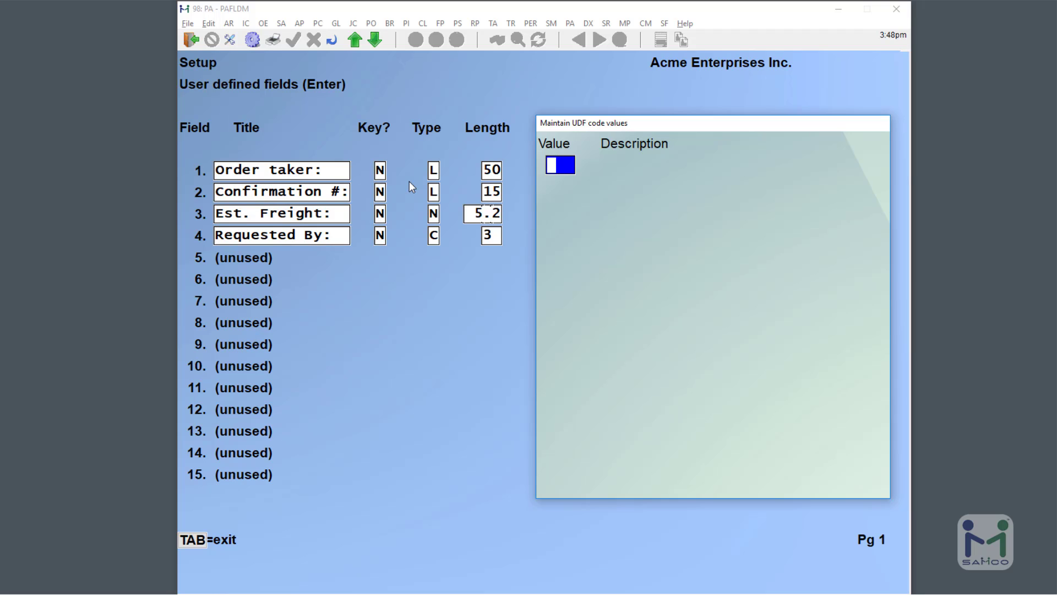
Add Requested By: codes JS and EP, each described by the requester's full name.
{"action": "type", "text": "JS"}
{"action": "key", "text": "Return"}
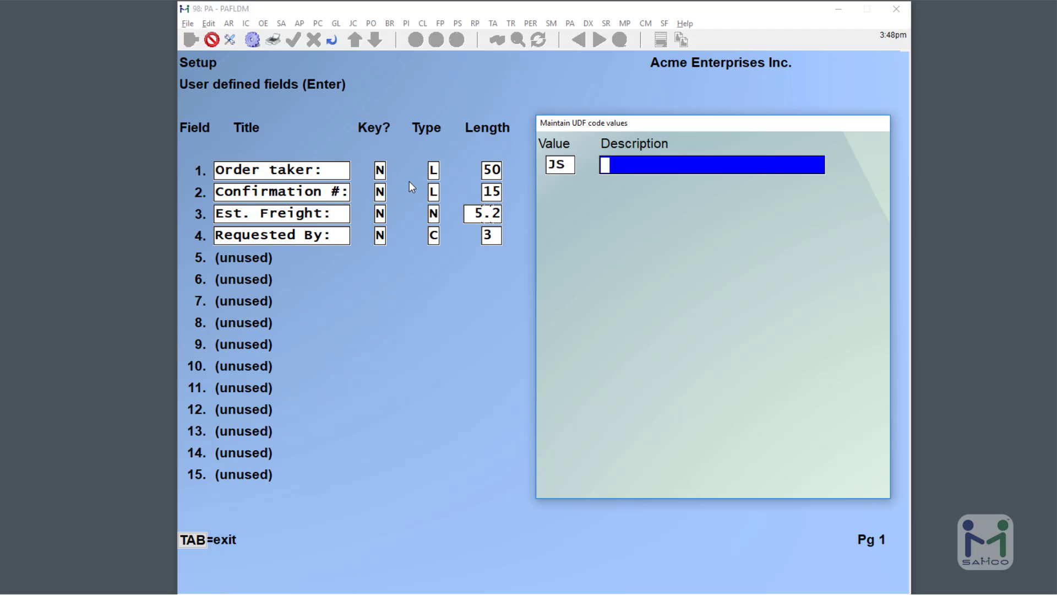
{"action": "type", "text": "JOHN SM"}
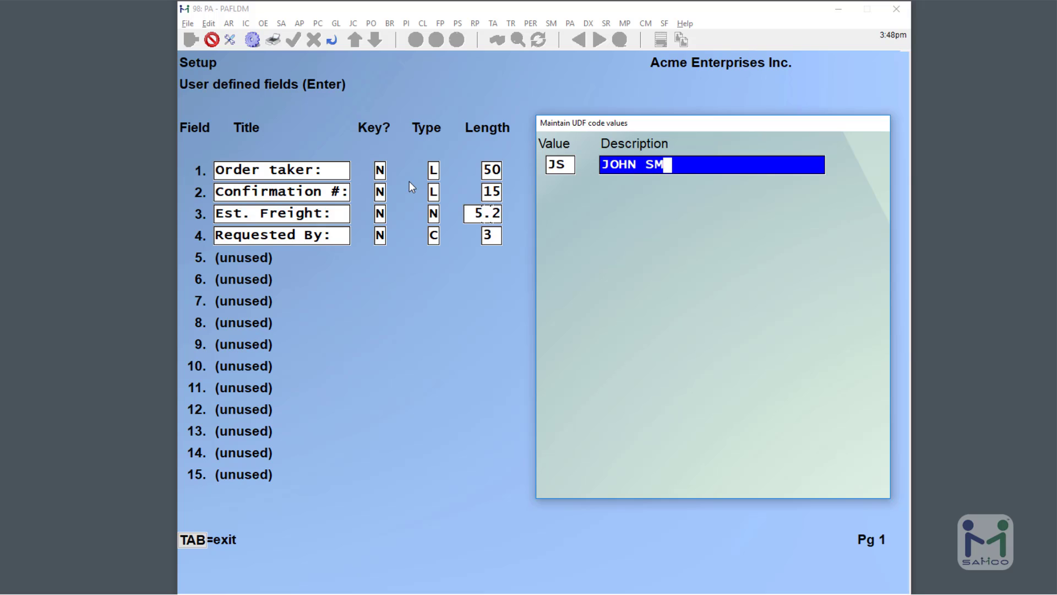
{"action": "type", "text": "ITH"}
{"action": "key", "text": "Return"}
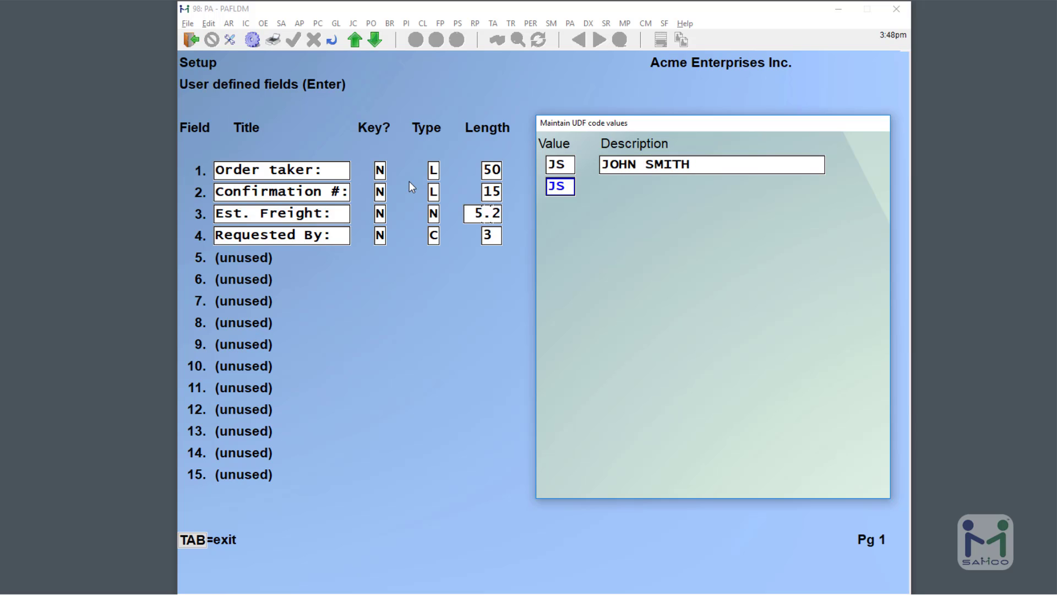
{"action": "type", "text": "EP"}
{"action": "key", "text": "Return"}
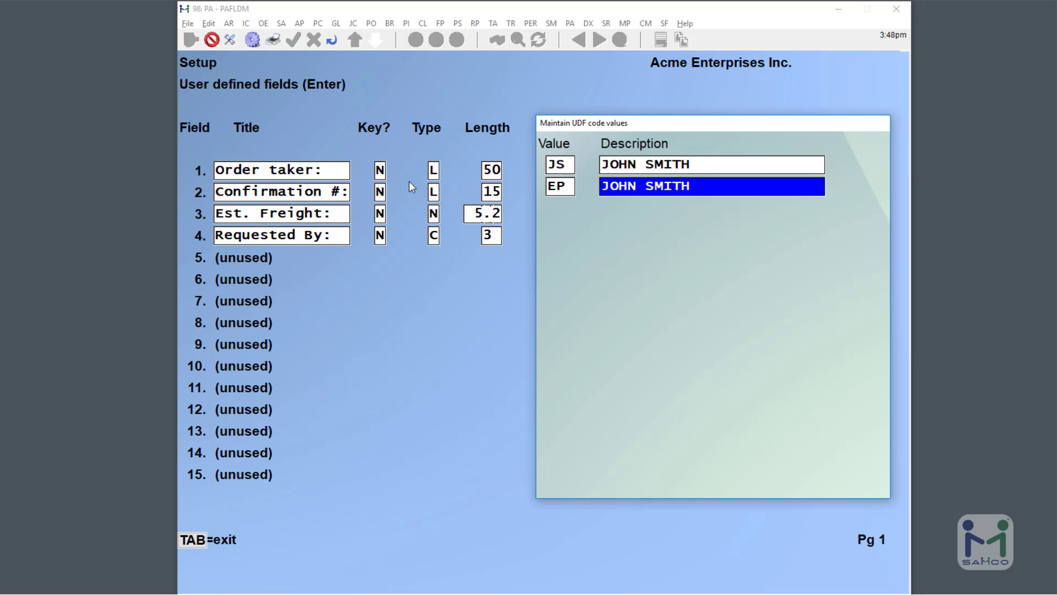
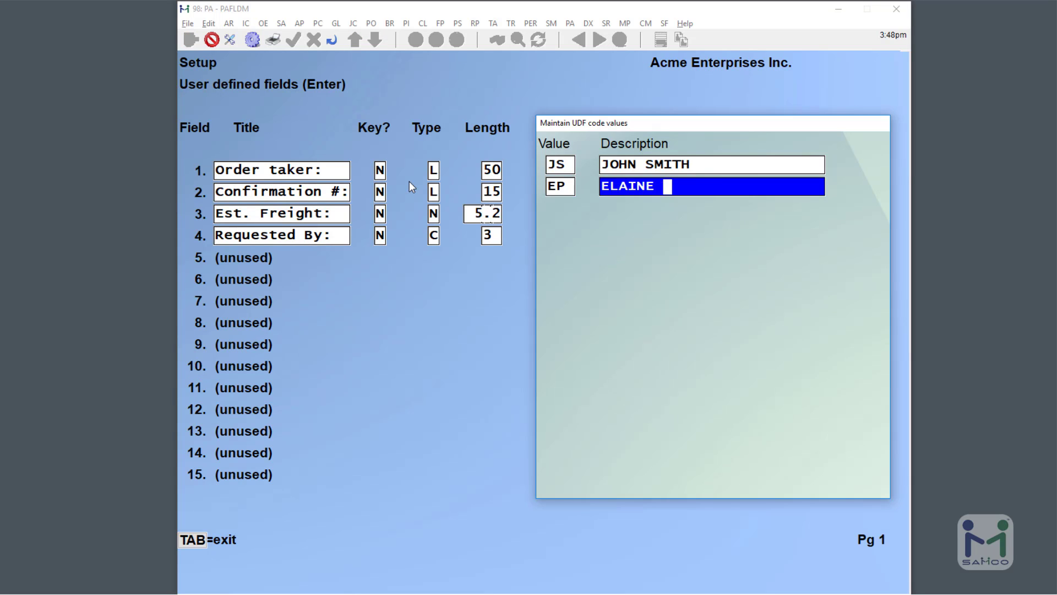
{"action": "key", "text": "Return"}
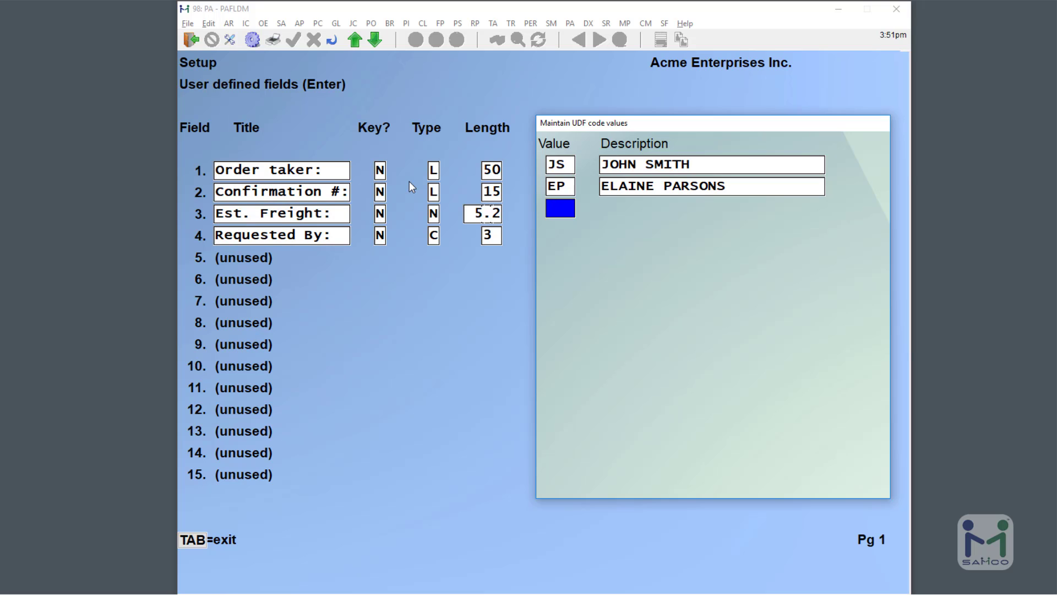
{"action": "key", "text": "Tab"}
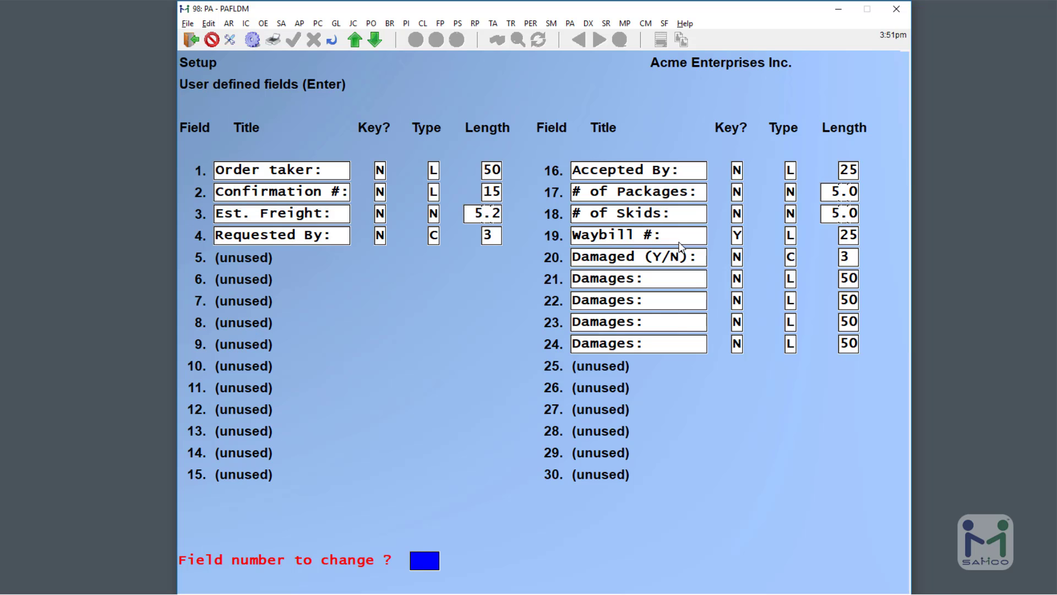
Add a third Requested By: code, RJ, described by the requester's full name.
{"action": "type", "text": "4"}
{"action": "key", "text": "Return"}
{"action": "key", "text": "Return"}
{"action": "key", "text": "Return"}
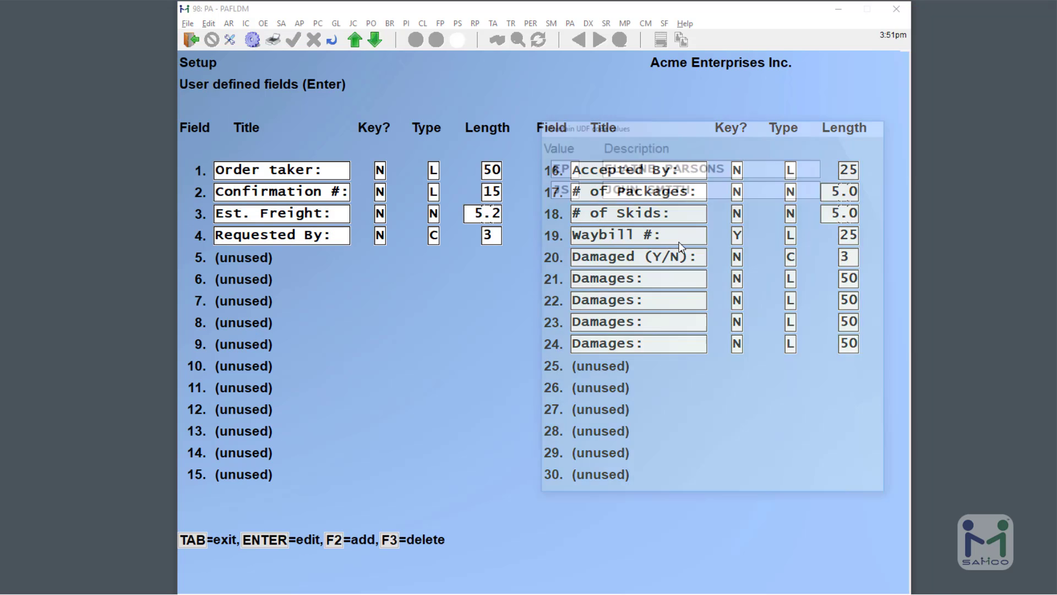
{"action": "key", "text": "Down"}
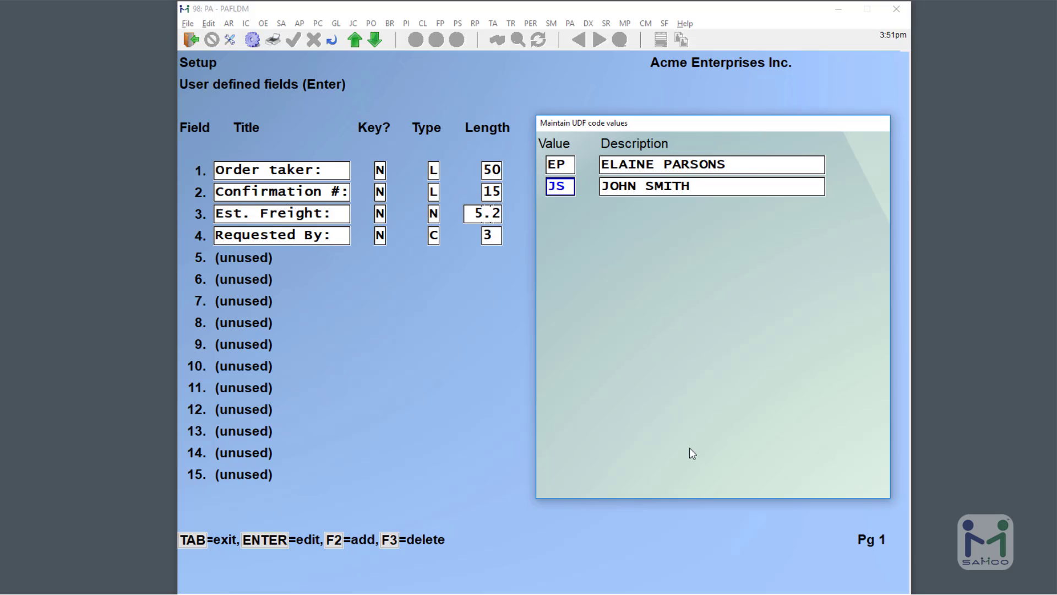
{"action": "left_click", "coordinate": [333, 543]}
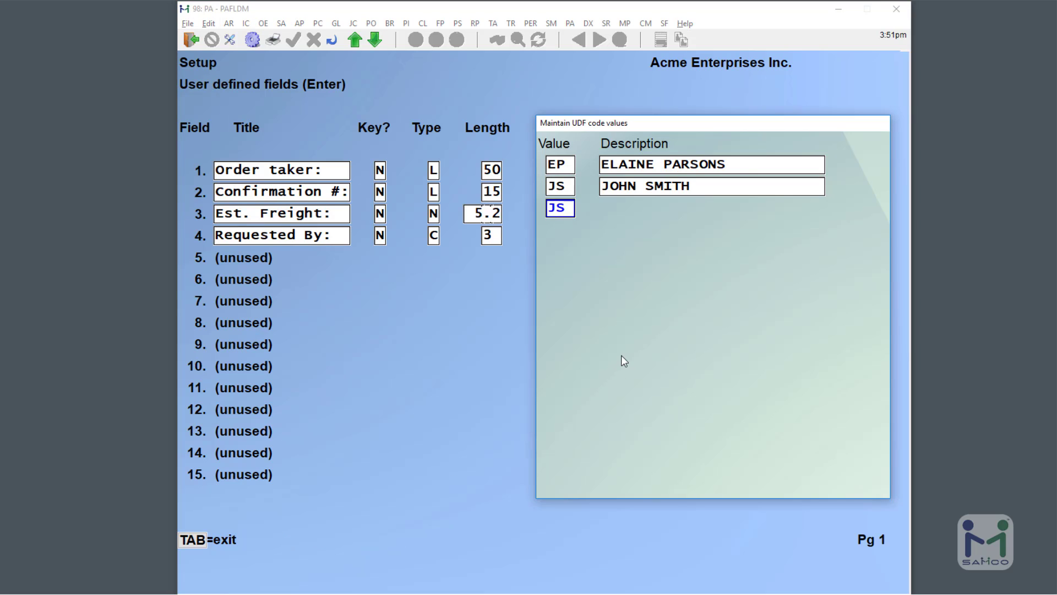
{"action": "type", "text": "RJ"}
{"action": "key", "text": "Return"}
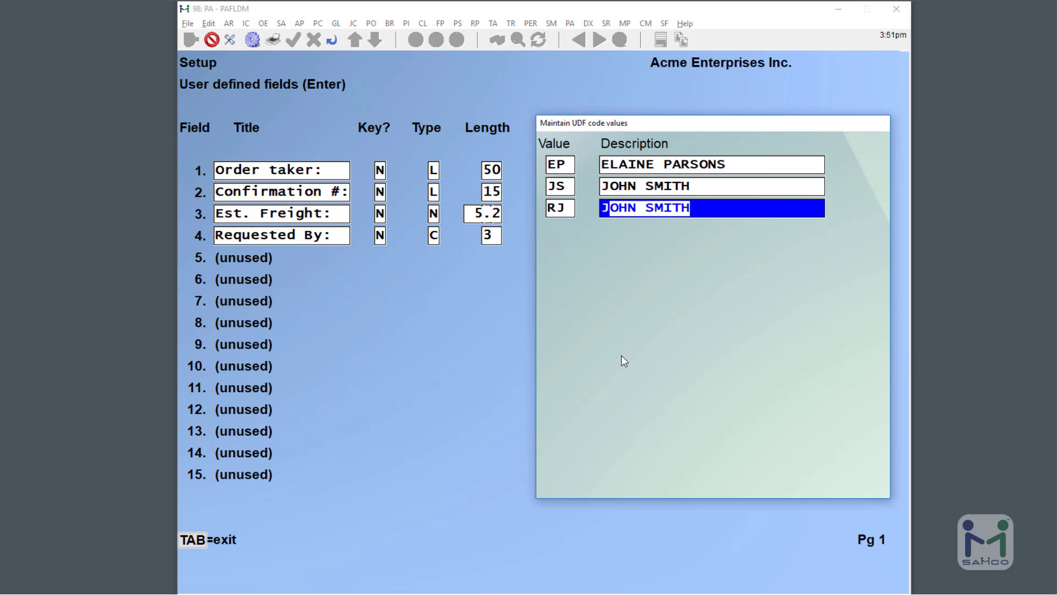
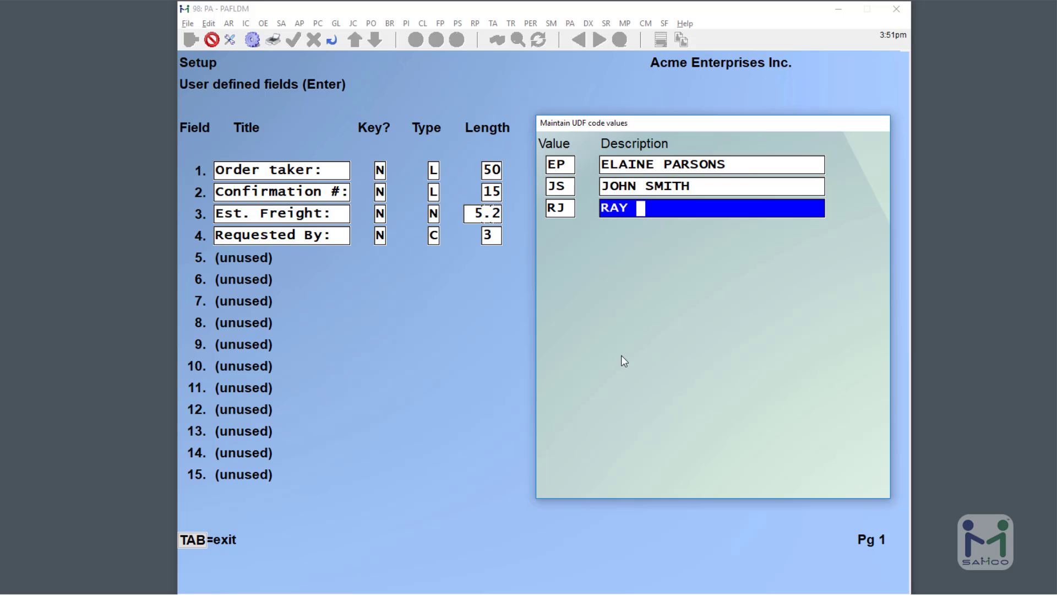
{"action": "key", "text": "Return"}
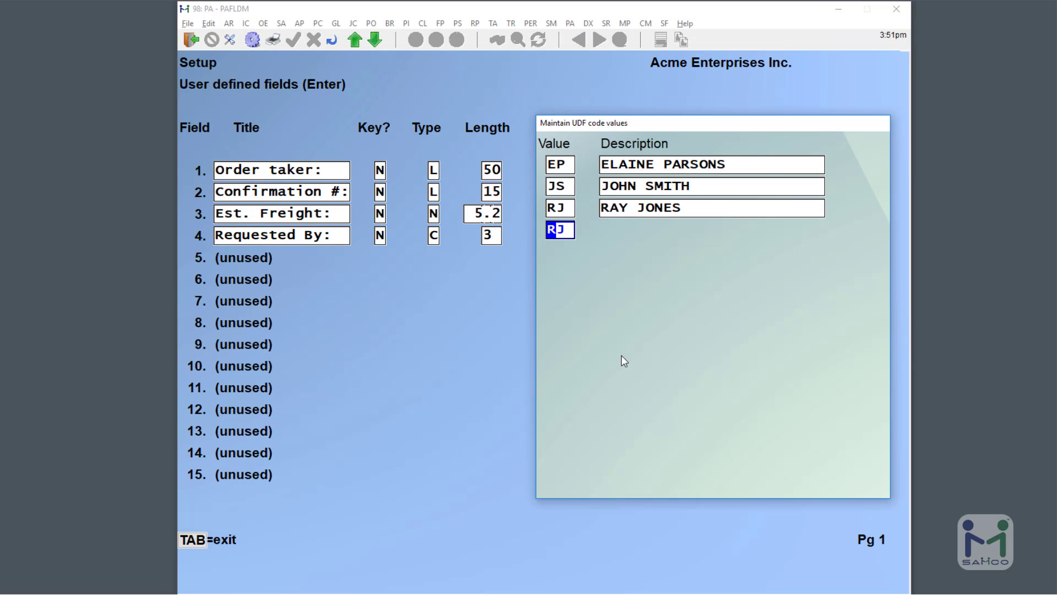
{"action": "key", "text": "Tab"}
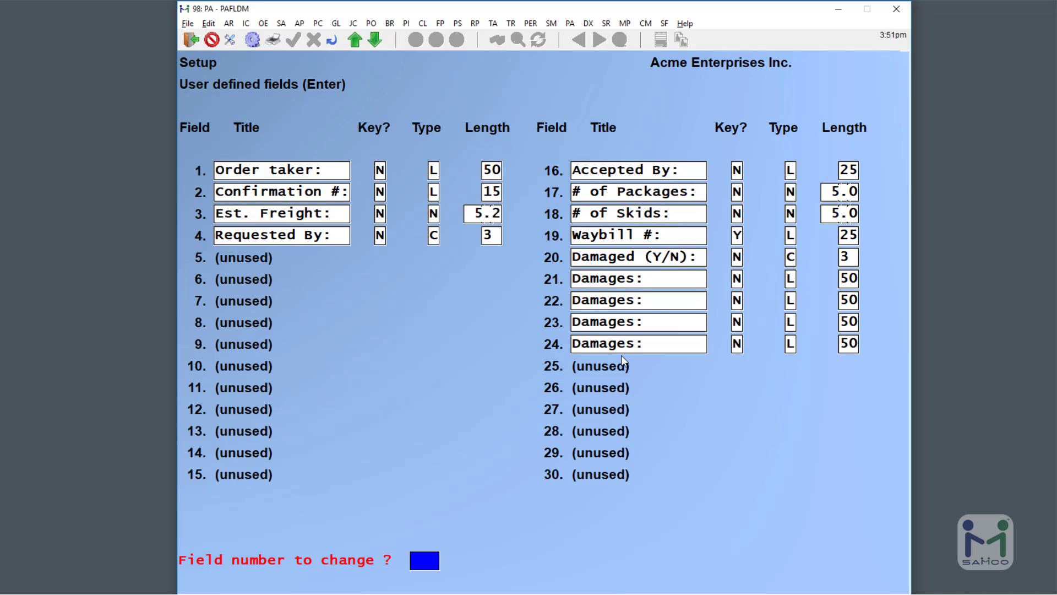
Define field 5 as 'Date Requested', a non-key date-type field of length 8.
{"action": "type", "text": "5"}
{"action": "key", "text": "Return"}
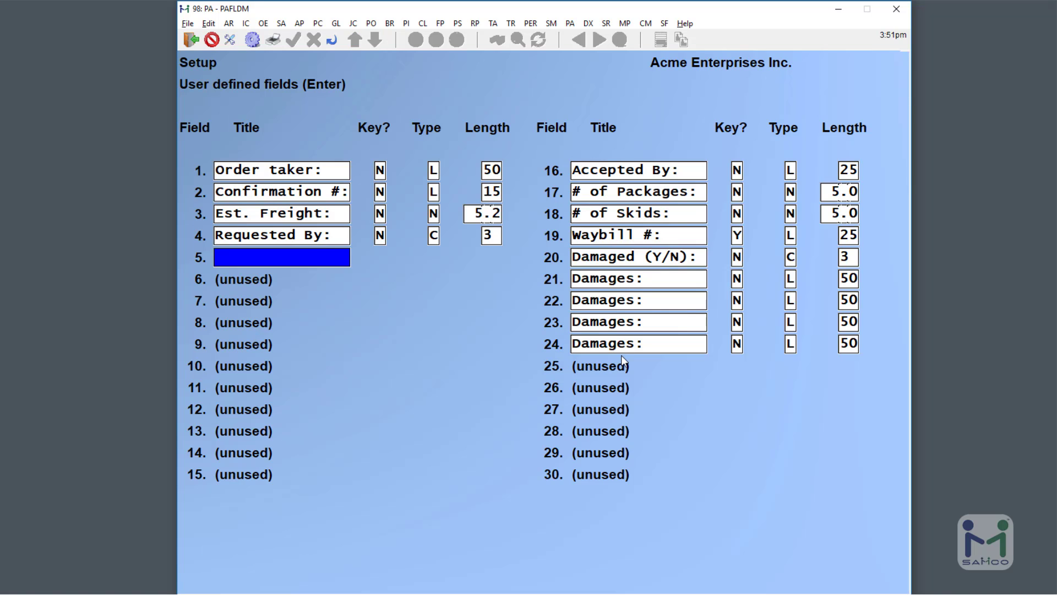
{"action": "type", "text": "DATE"}
{"action": "key", "text": "BackSpace"}
{"action": "key", "text": "BackSpace"}
{"action": "key", "text": "BackSpace"}
{"action": "key", "text": "BackSpace"}
{"action": "type", "text": "ate Requested:"}
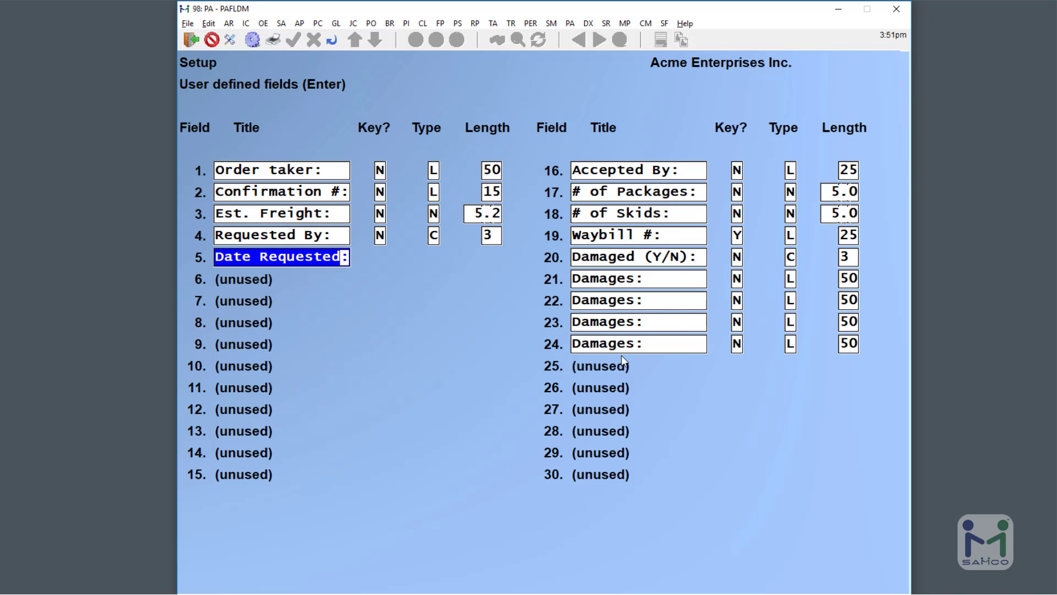
{"action": "key", "text": "Return"}
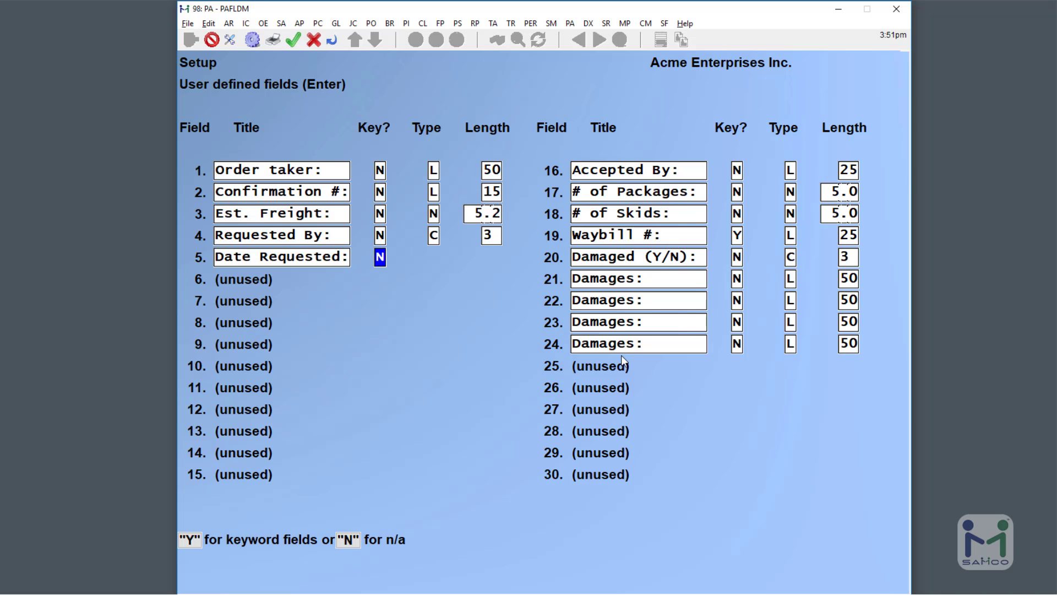
{"action": "key", "text": "Return"}
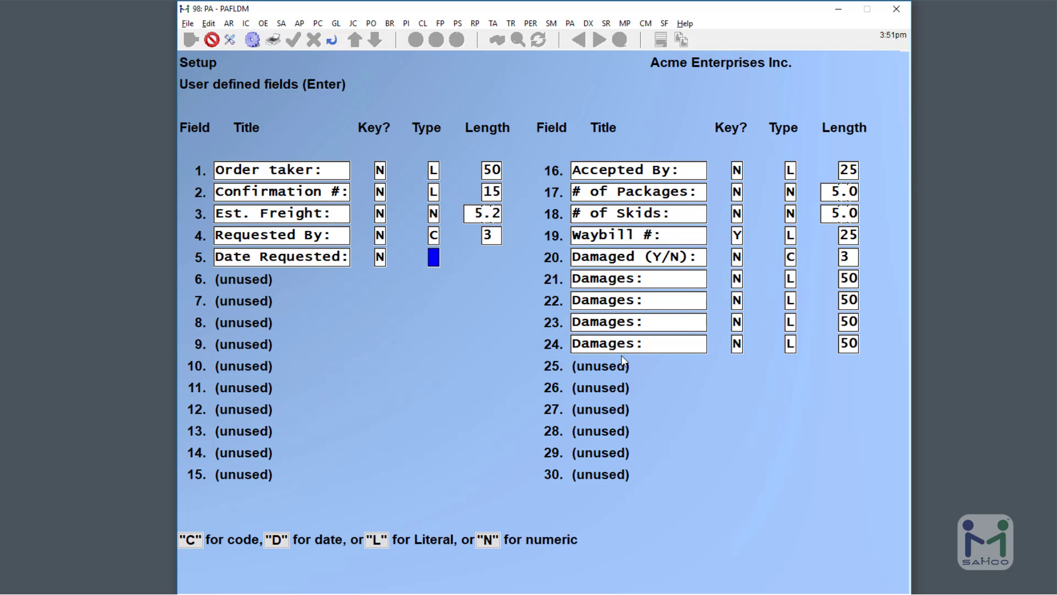
{"action": "type", "text": "D"}
{"action": "key", "text": "Return"}
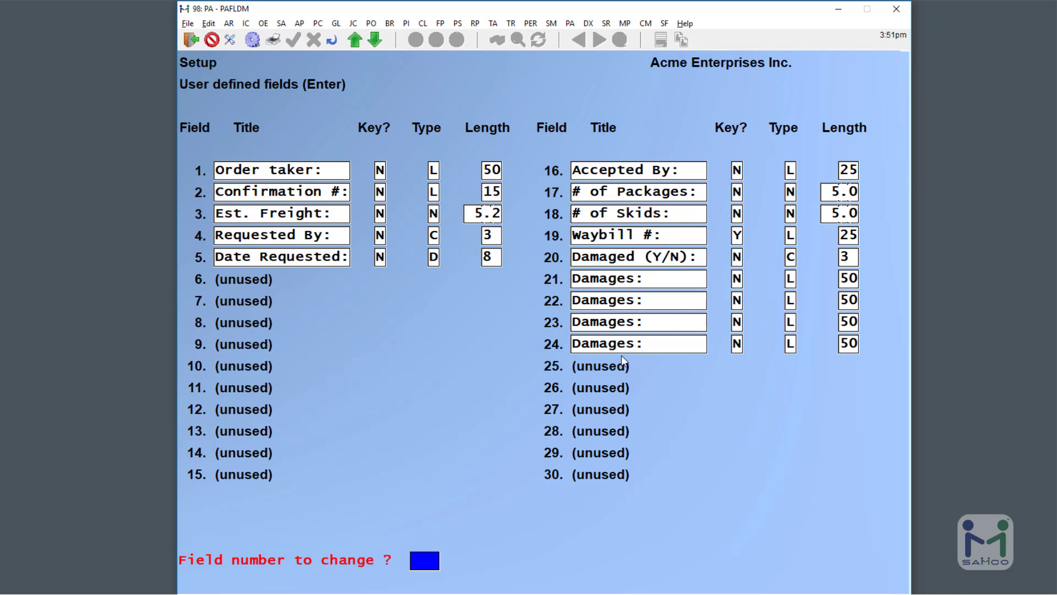
Change field 3, Est. Freight, to length 6, keeping 2 decimals.
{"action": "type", "text": "3"}
{"action": "key", "text": "Return"}
{"action": "key", "text": "Return"}
{"action": "key", "text": "Return"}
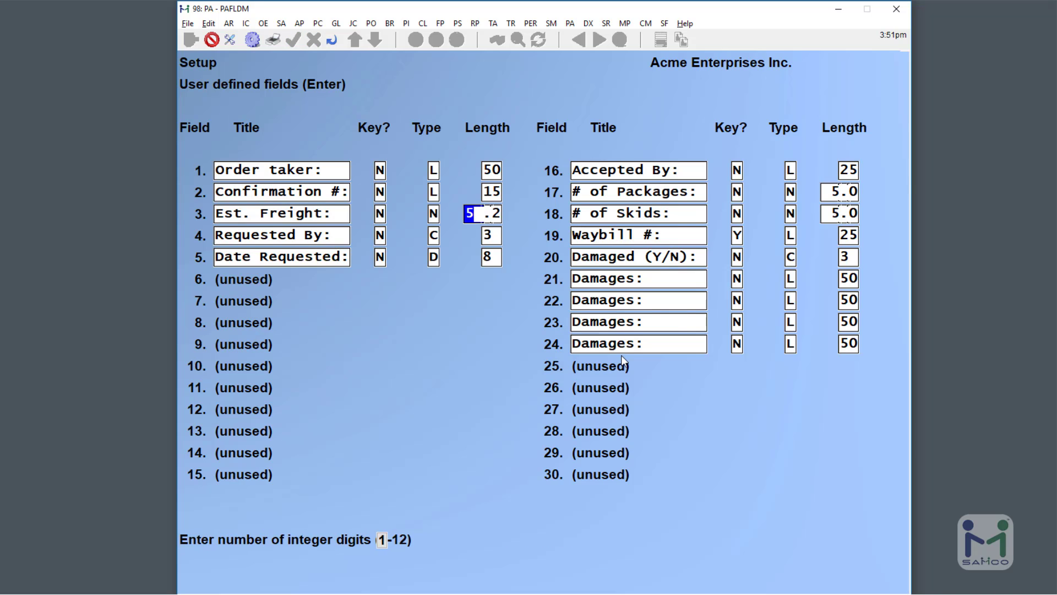
{"action": "type", "text": "6"}
{"action": "key", "text": "Return"}
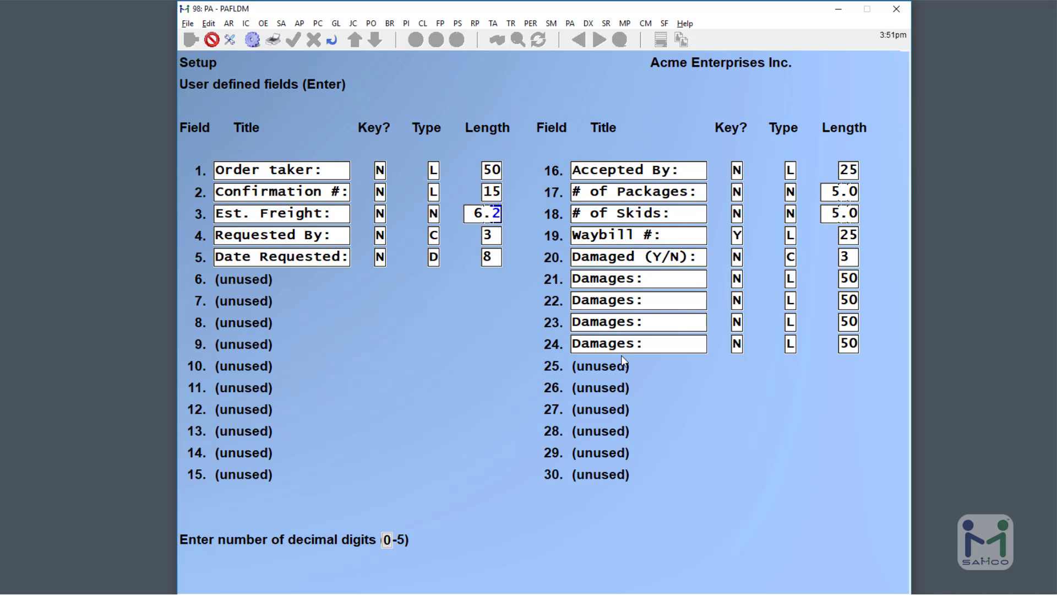
{"action": "key", "text": "Return"}
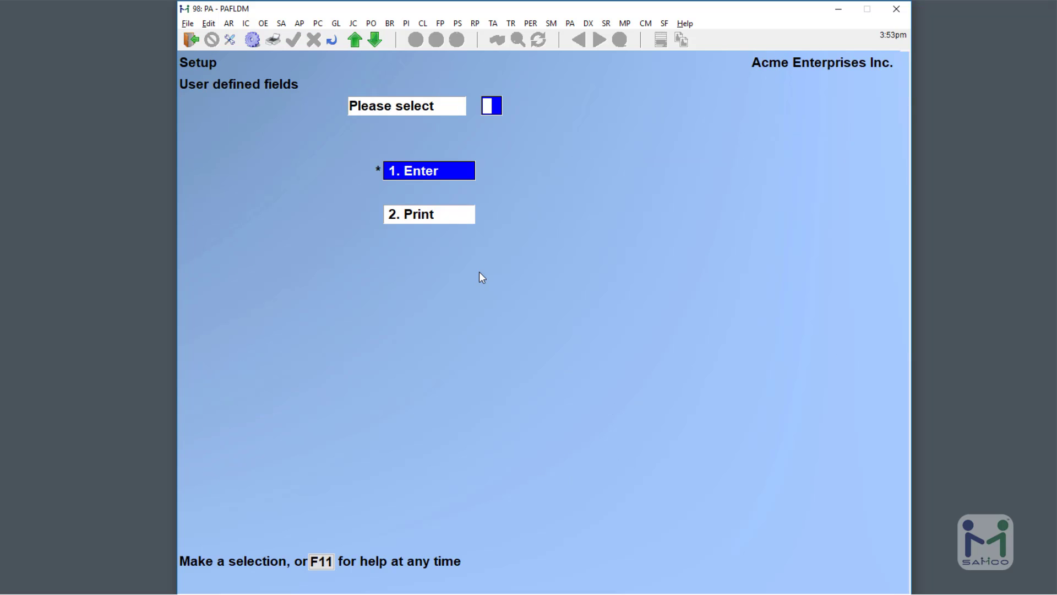
Go back to the first Purchasing menu page and open Purchase requests.
{"action": "key", "text": "Down"}
{"action": "key", "text": "Up"}
{"action": "key", "text": "Escape"}
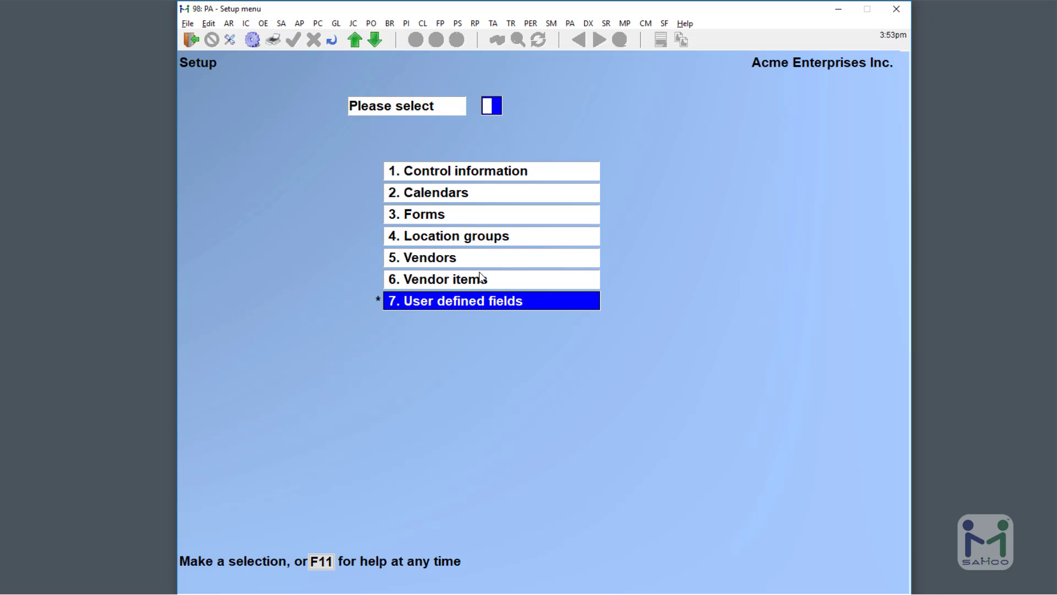
{"action": "key", "text": "Escape"}
{"action": "key", "text": "F2"}
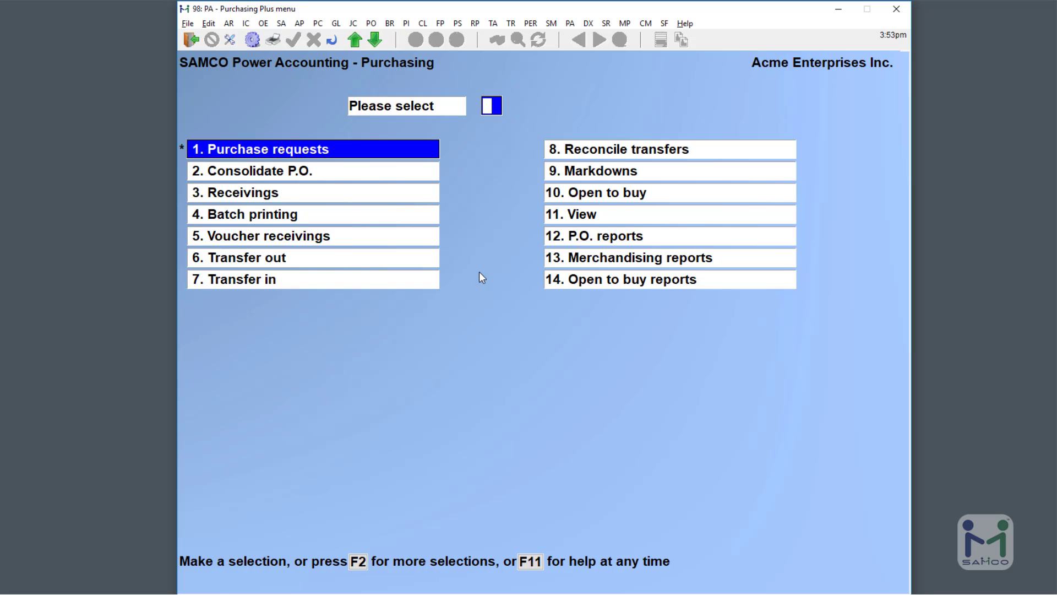
{"action": "key", "text": "Return"}
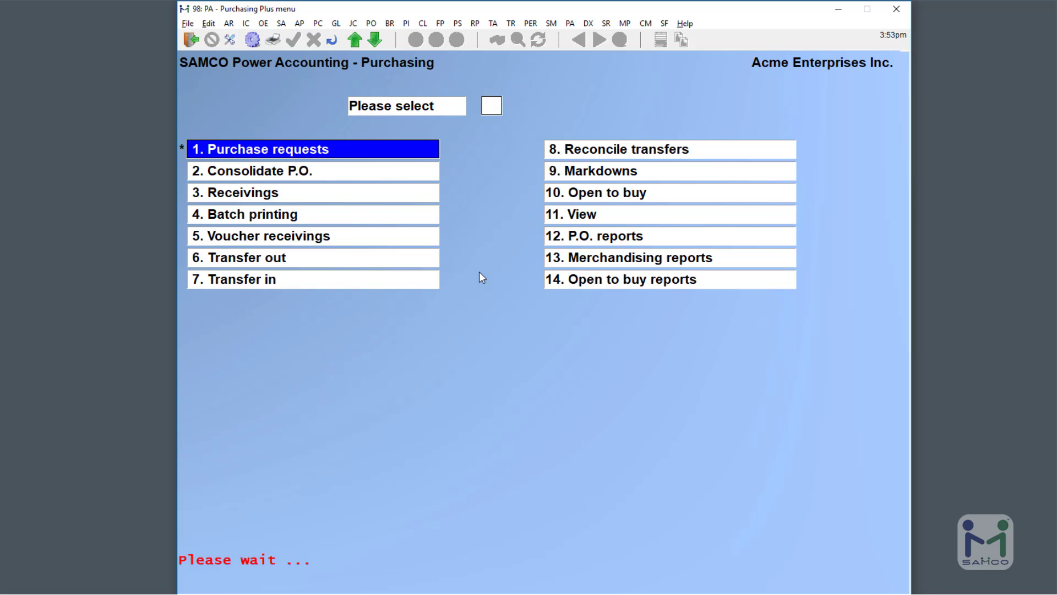
Start purchase request P.O. 309 for vendor 100 and accept the header.
{"action": "key", "text": "Return"}
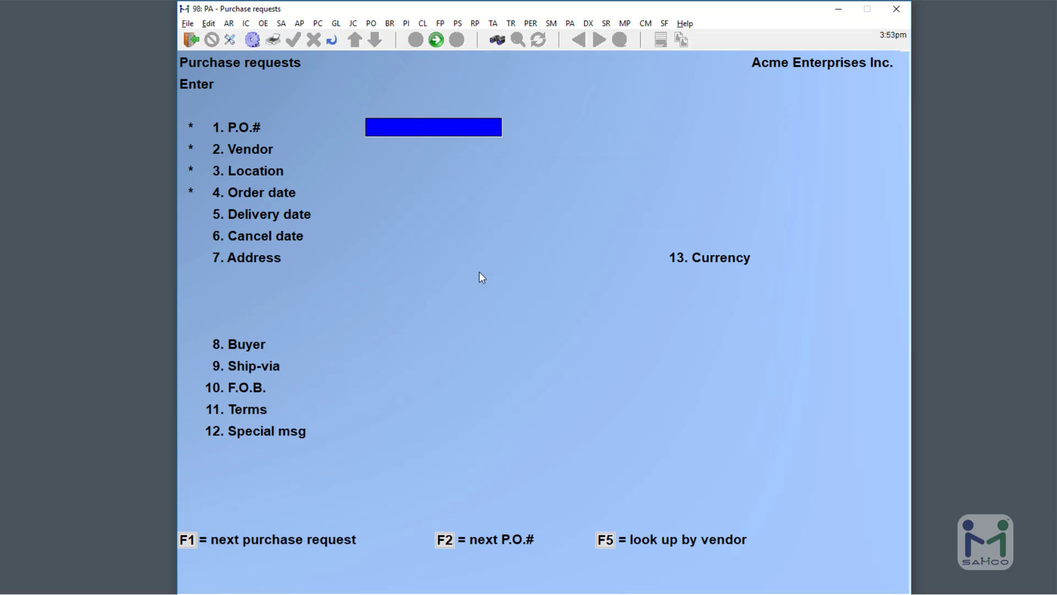
{"action": "key", "text": "F2"}
{"action": "type", "text": "1"}
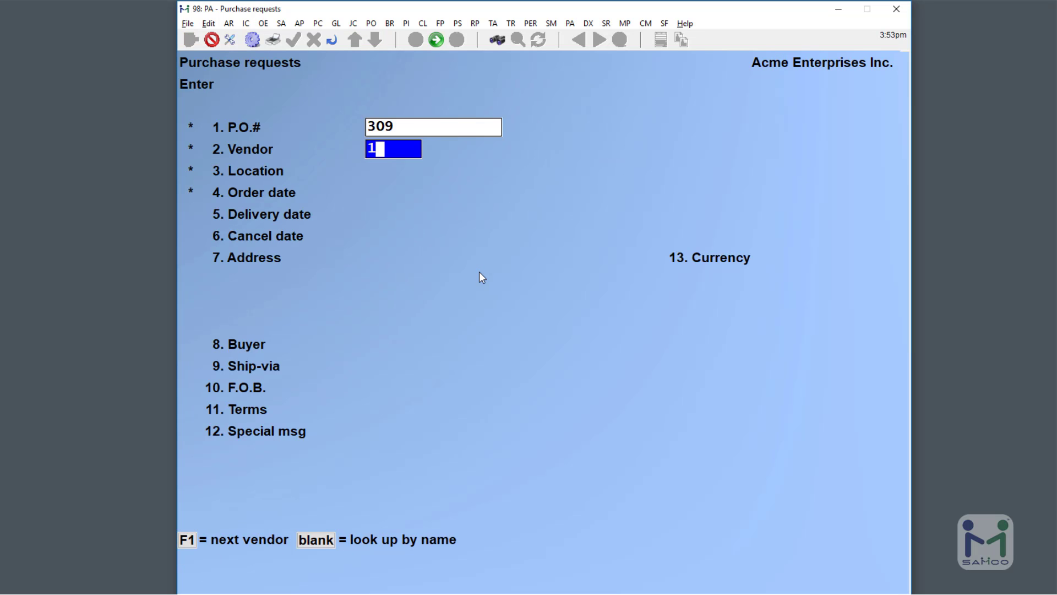
{"action": "type", "text": "00"}
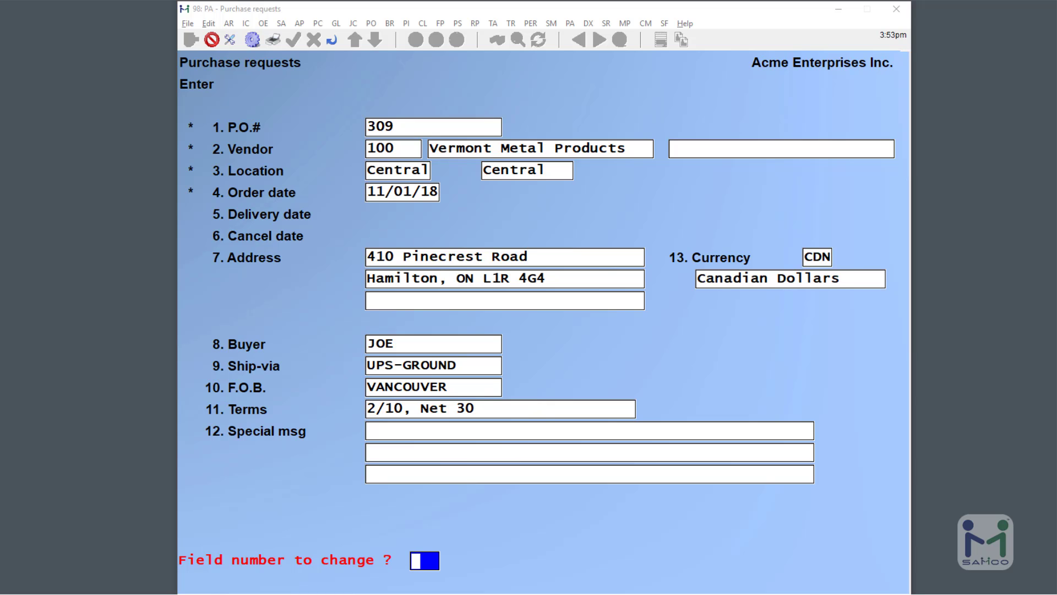
{"action": "key", "text": "Return"}
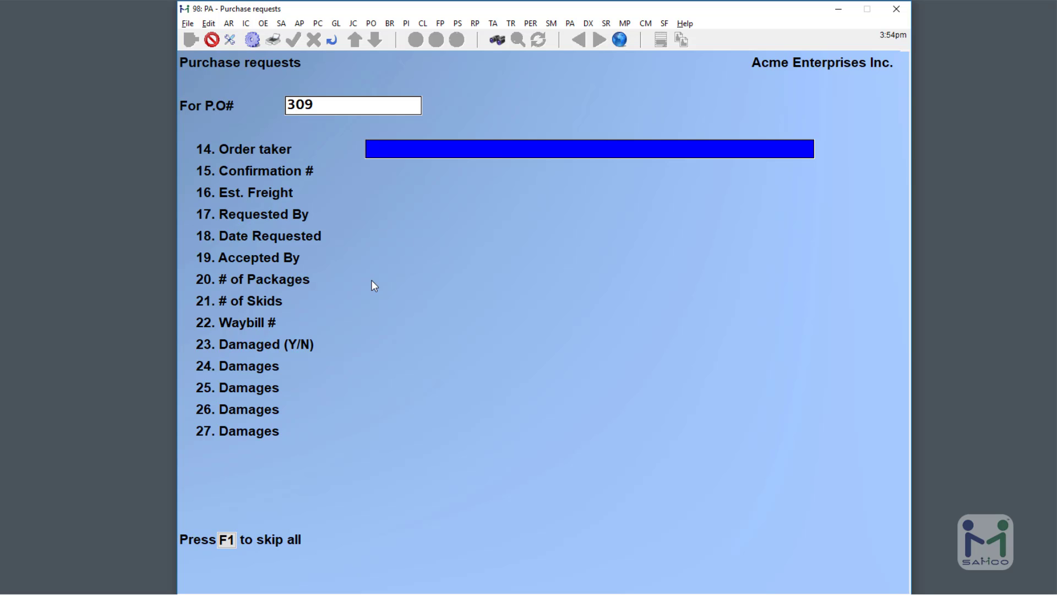
Enter the order taker's name, Confirmation # 60447 and Est. Freight 25.00.
{"action": "type", "text": "WENDY"}
{"action": "key", "text": "Return"}
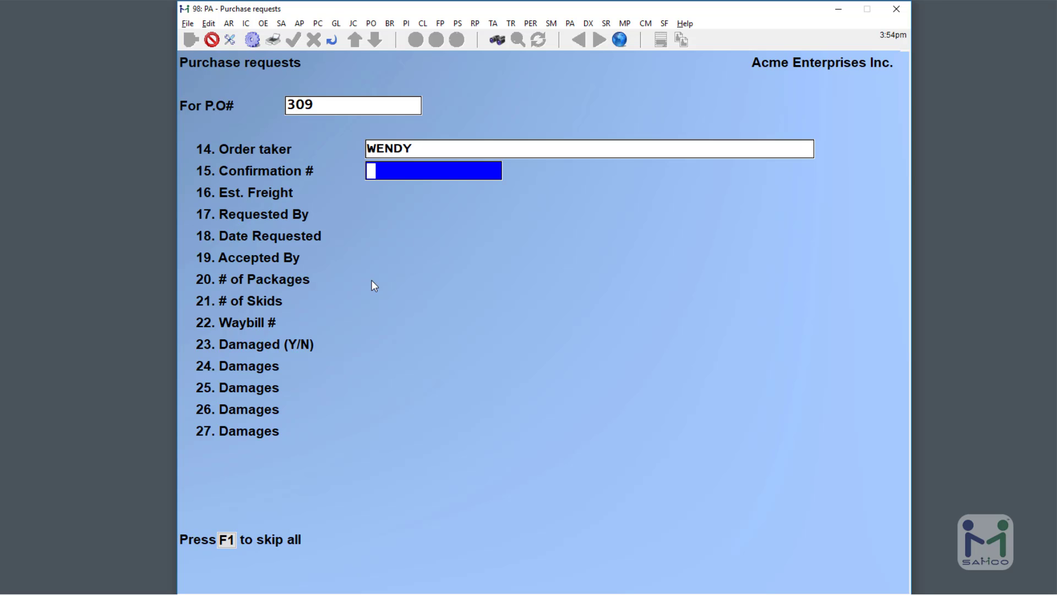
{"action": "type", "text": "60447"}
{"action": "key", "text": "Return"}
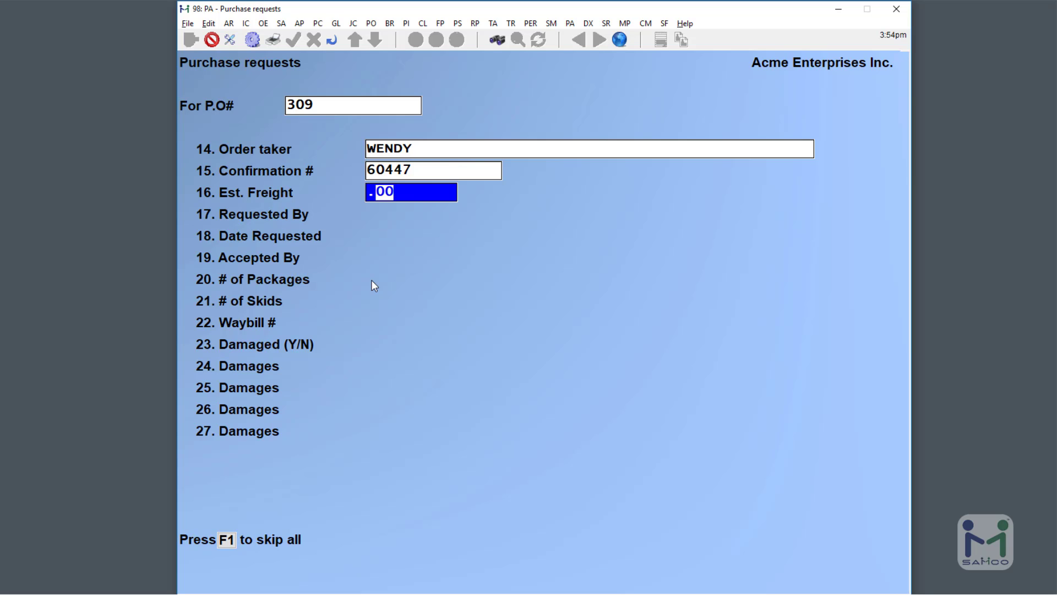
{"action": "type", "text": "25"}
{"action": "key", "text": "Return"}
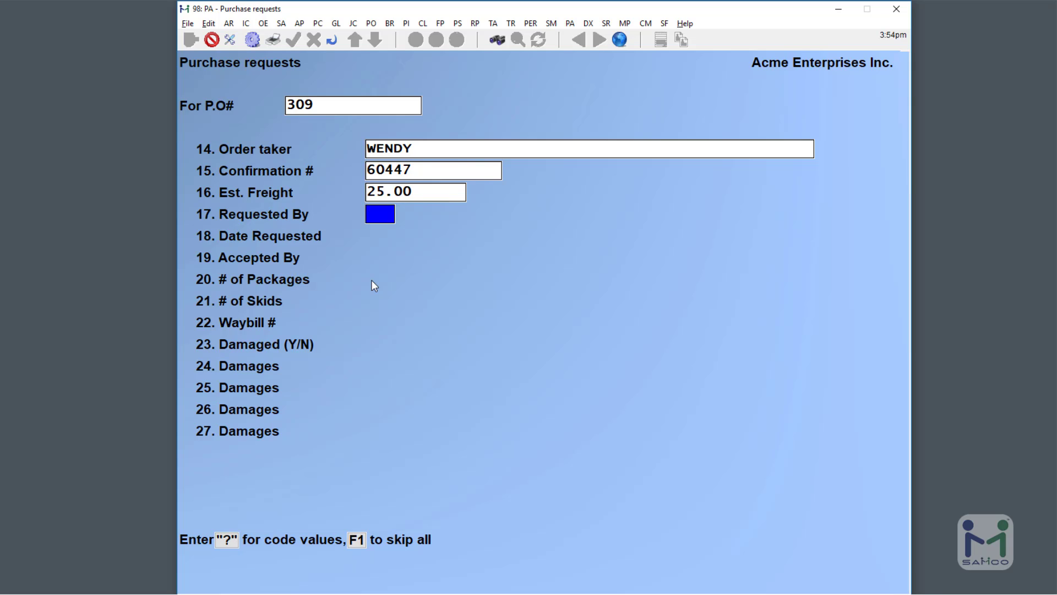
Pick requester JS from the code list and enter Date Requested 10/22/18.
{"action": "key", "text": "Return"}
{"action": "key", "text": "F2"}
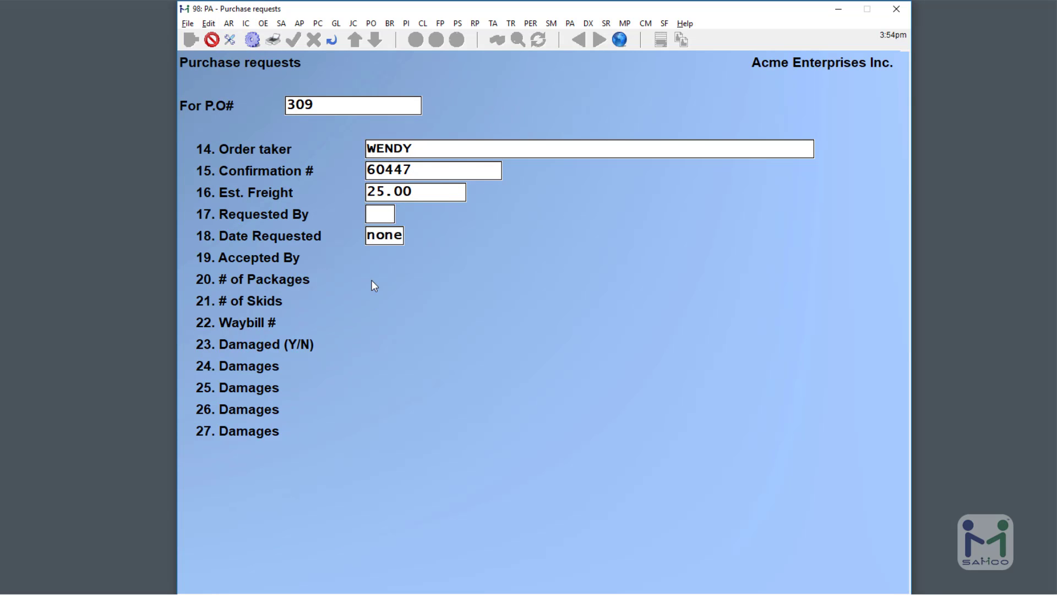
{"action": "key", "text": "Up"}
{"action": "type", "text": "?"}
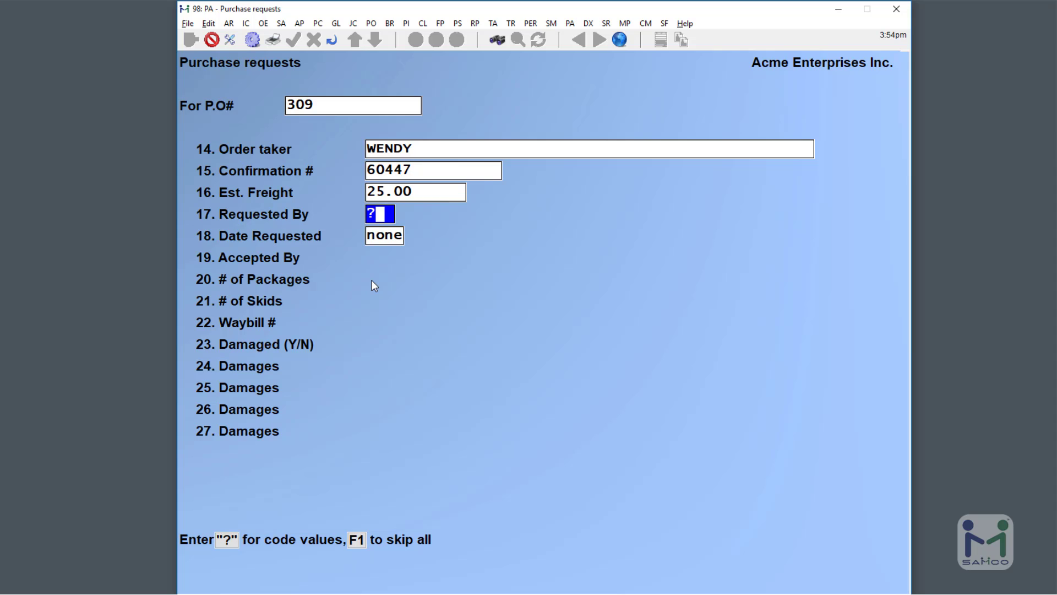
{"action": "key", "text": "Return"}
{"action": "key", "text": "Down"}
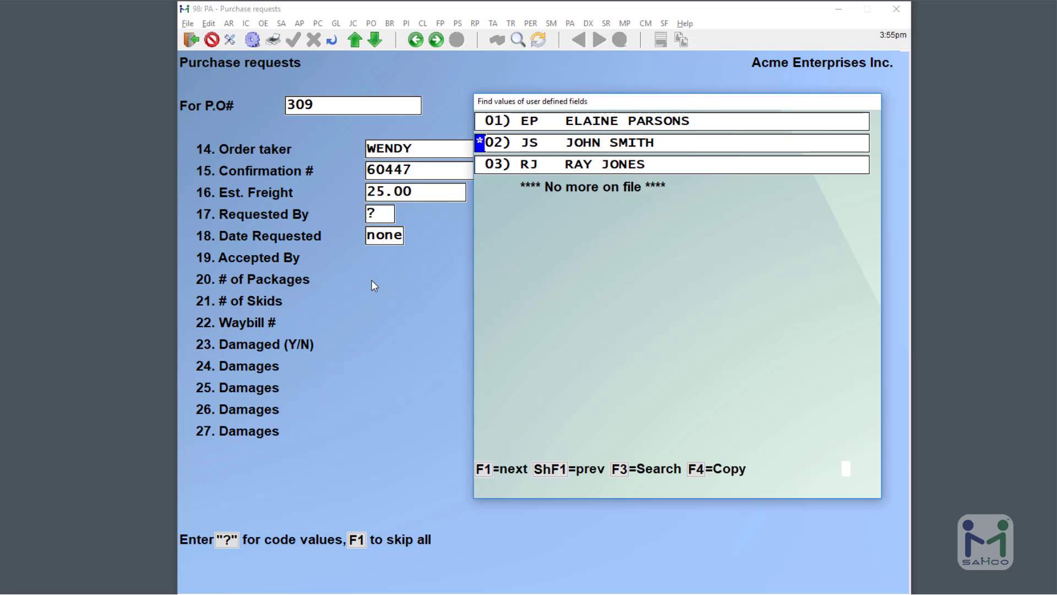
{"action": "key", "text": "Return"}
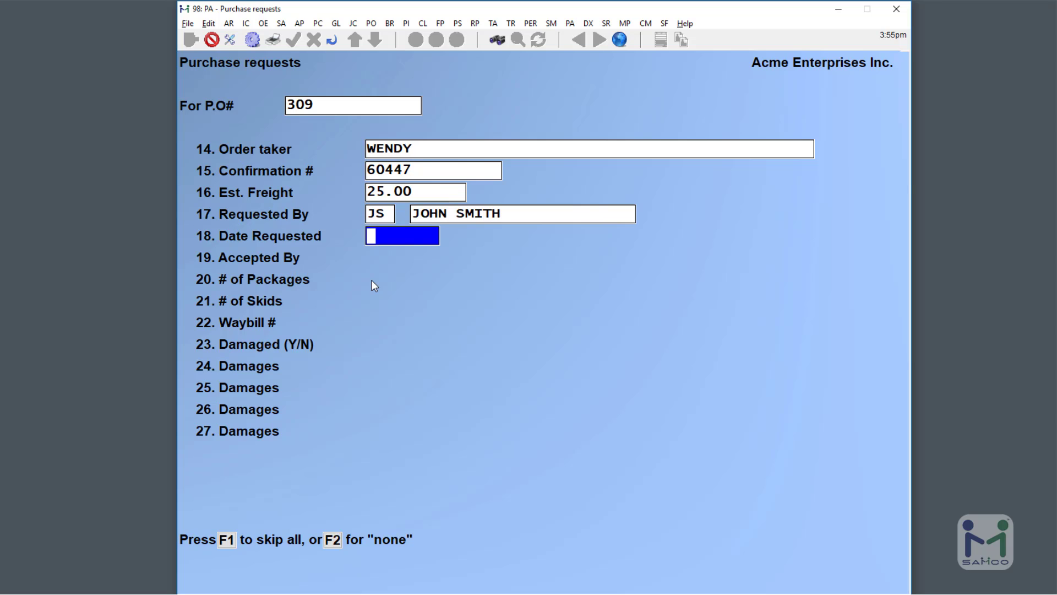
{"action": "type", "text": "10/22/18"}
{"action": "key", "text": "Return"}
{"action": "key", "text": "Up"}
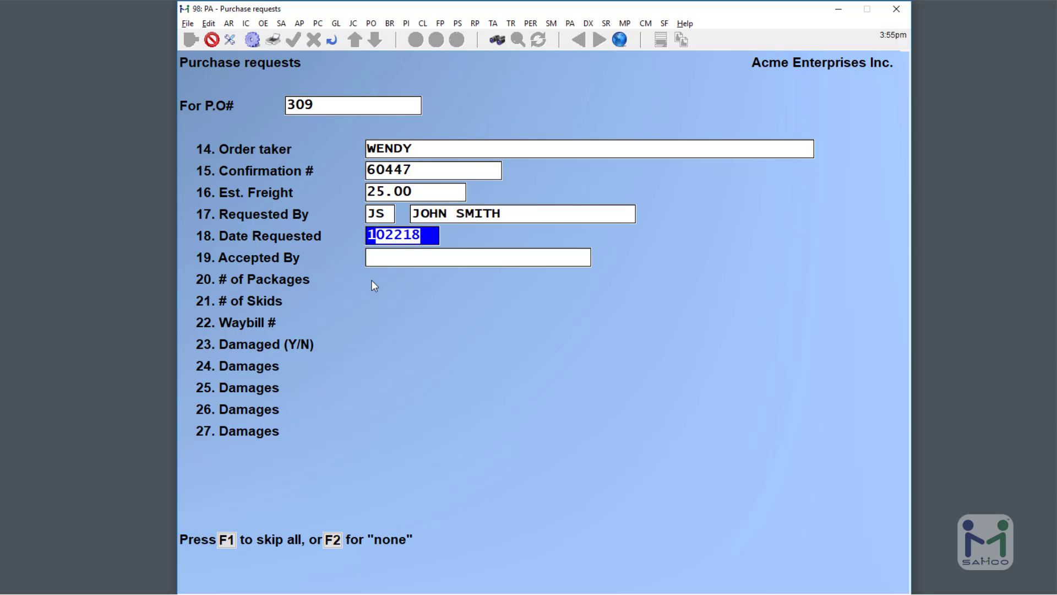
{"action": "key", "text": "F8"}
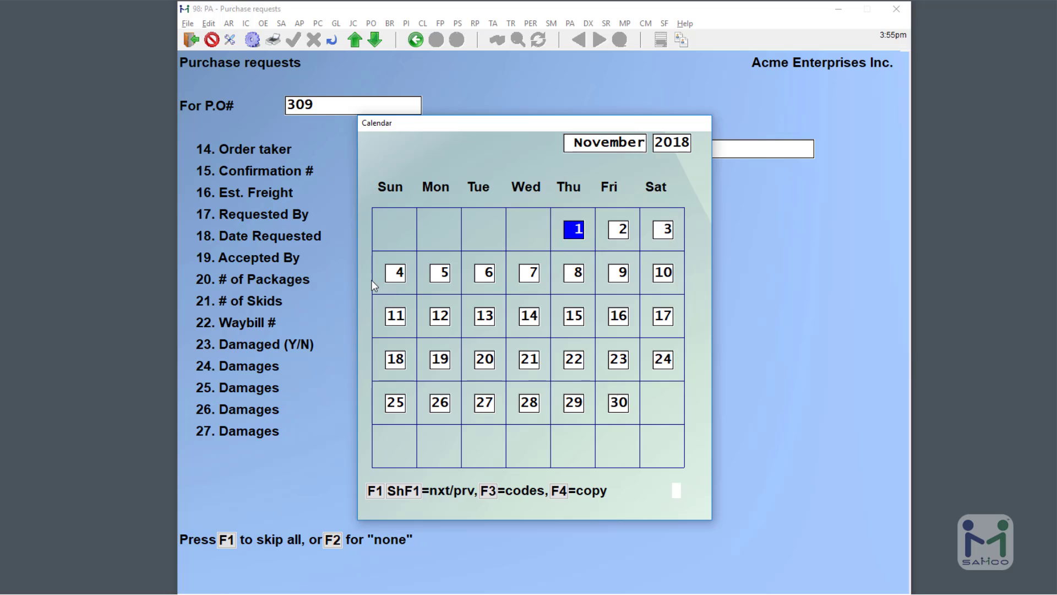
Select October 22, 2018 in the calendar and finish P.O. 309 with Accepted By blank.
{"action": "key", "text": "shift+F1"}
{"action": "key", "text": "Down"}
{"action": "key", "text": "Down"}
{"action": "key", "text": "Down"}
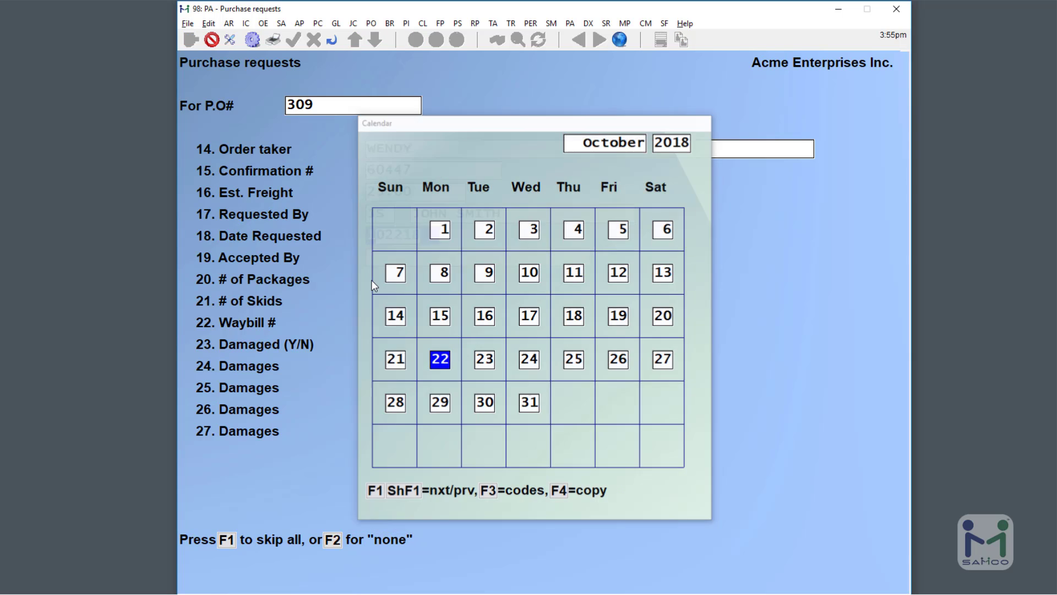
{"action": "key", "text": "Return"}
{"action": "key", "text": "Return"}
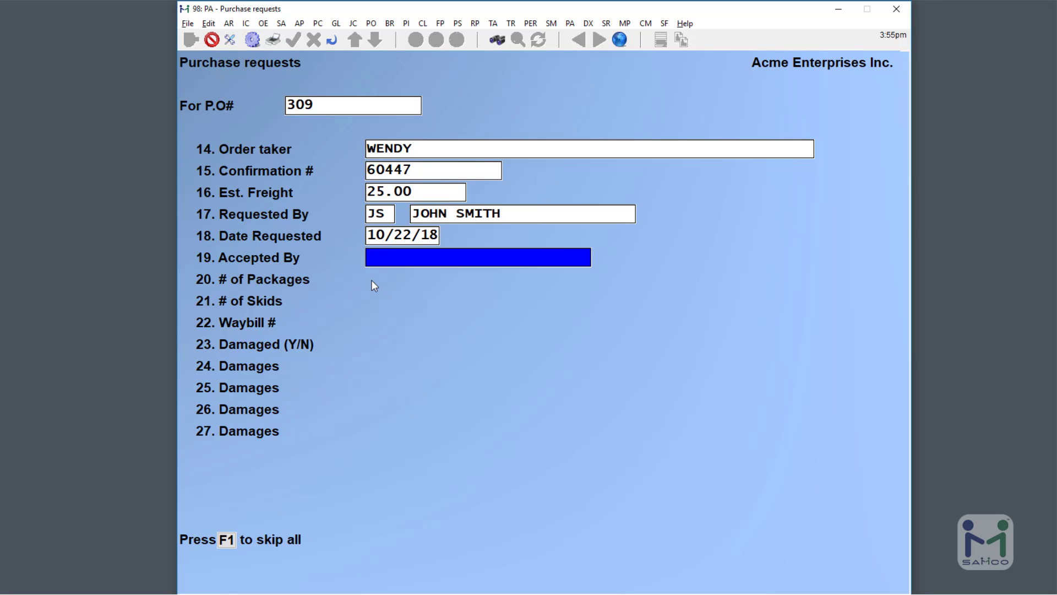
{"action": "key", "text": "F1"}
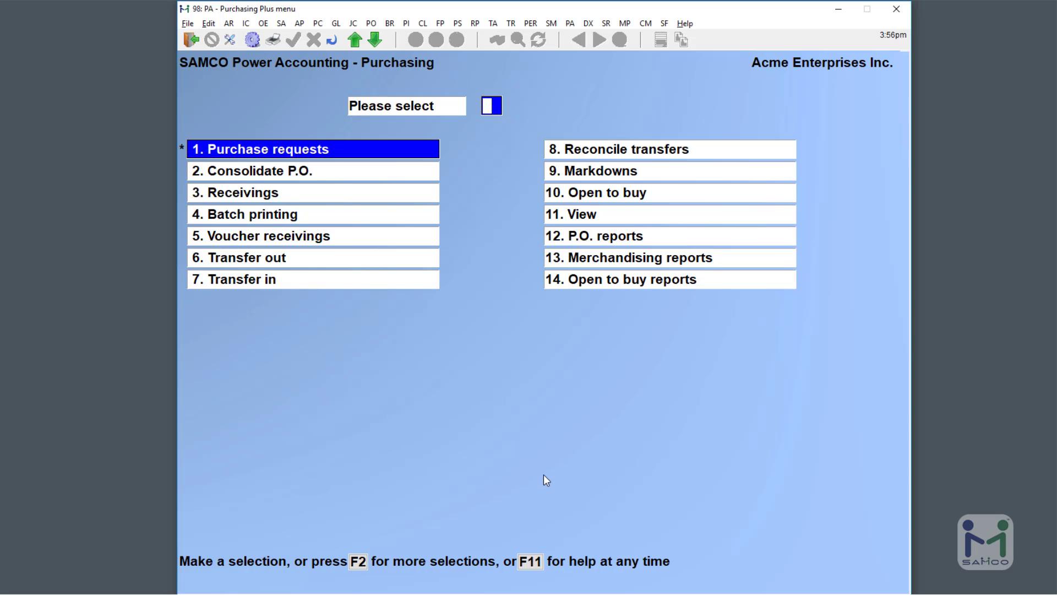
Start receiving PO 309 and move to its user-defined fields page.
{"action": "type", "text": "3"}
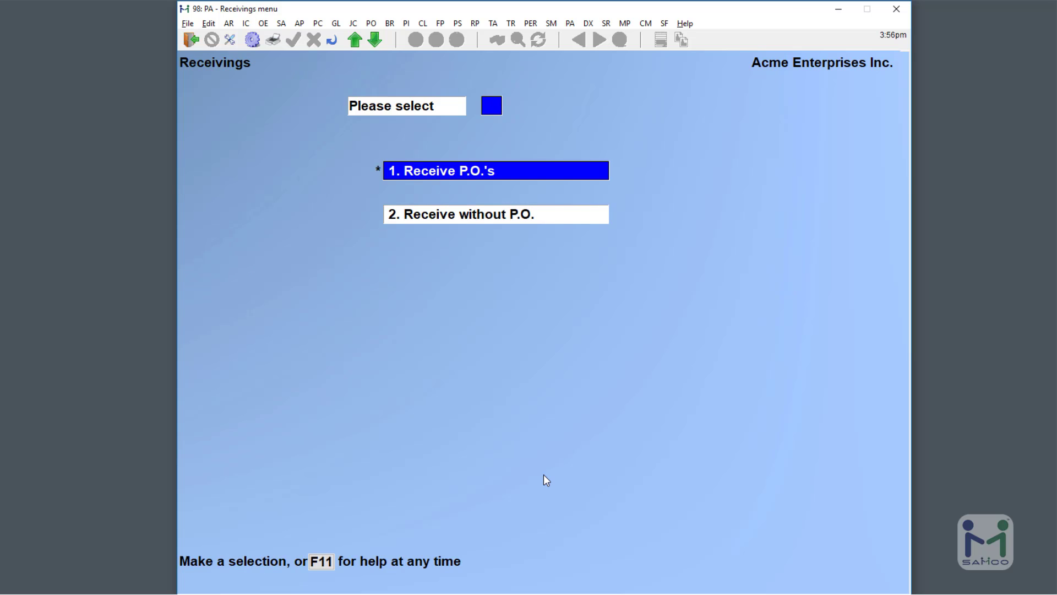
{"action": "type", "text": "1?"}
{"action": "key", "text": "Return"}
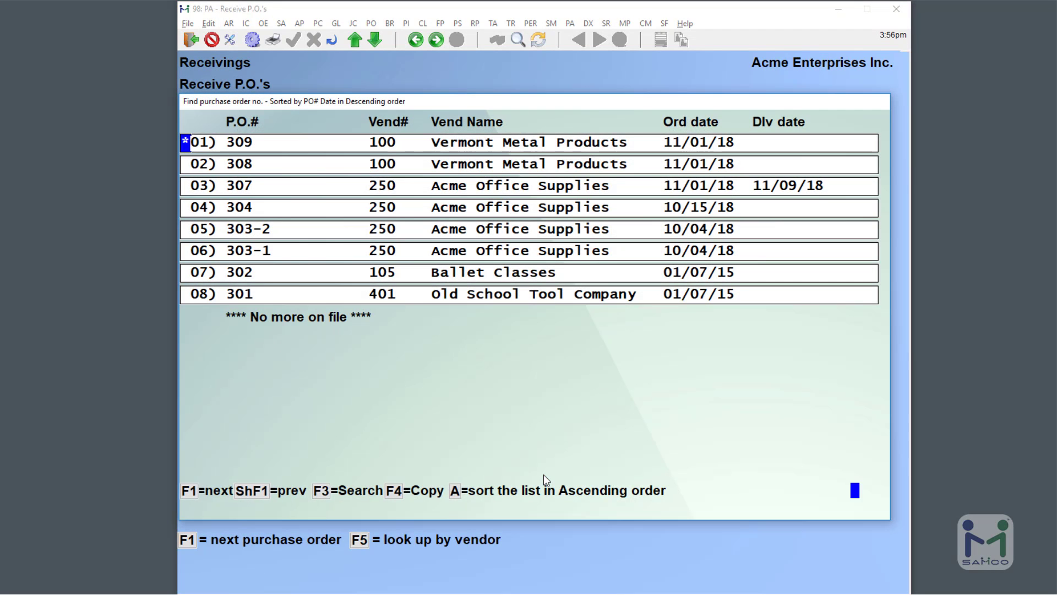
{"action": "key", "text": "Return"}
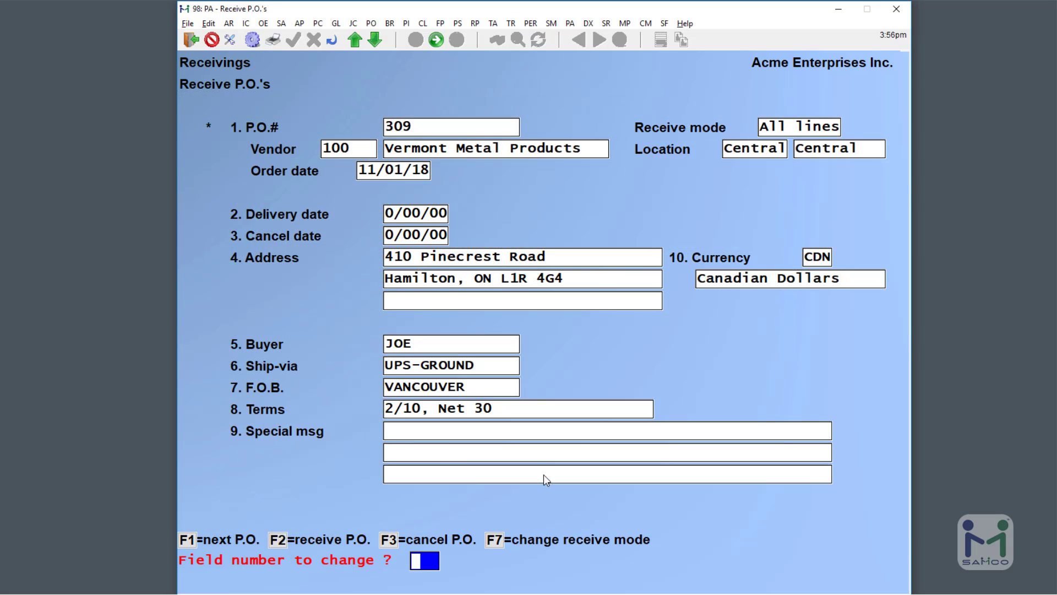
{"action": "key", "text": "Return"}
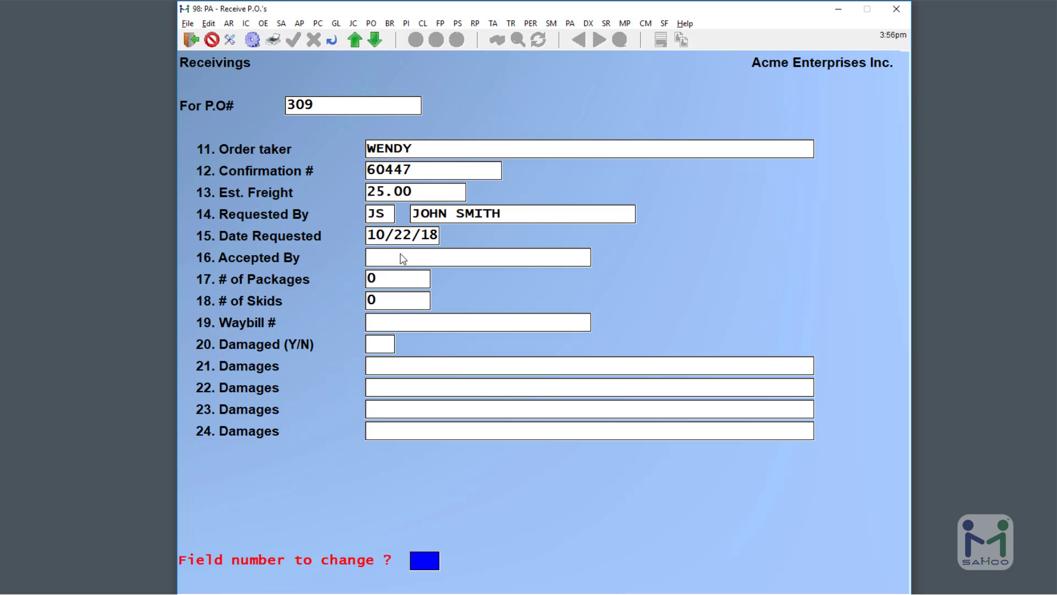
Record who accepted the shipment in field 16 and 1 skid in field 18.
{"action": "type", "text": "16"}
{"action": "key", "text": "Return"}
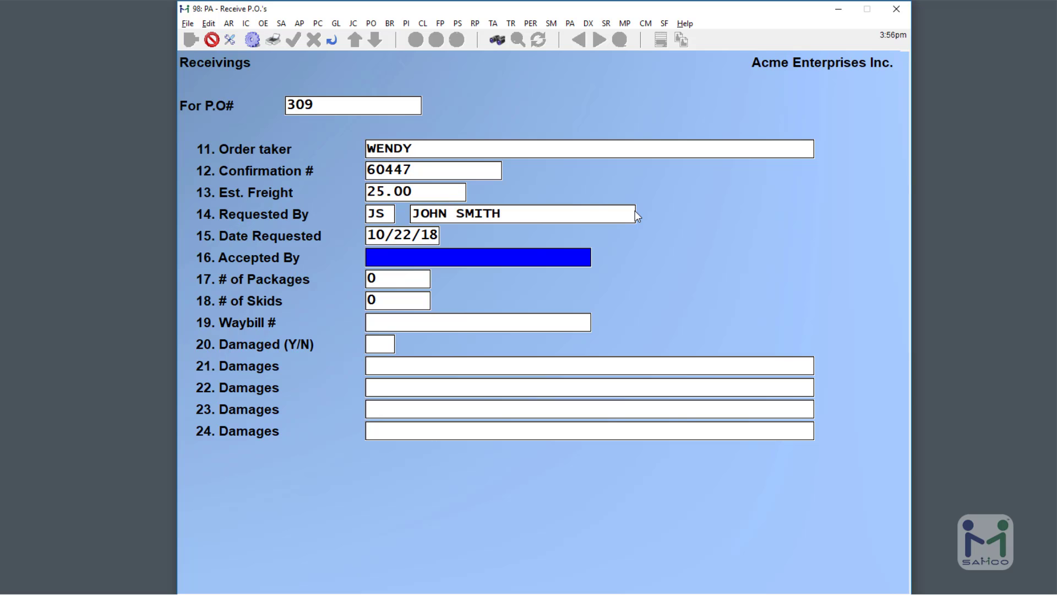
{"action": "type", "text": "IAN"}
{"action": "key", "text": "Return"}
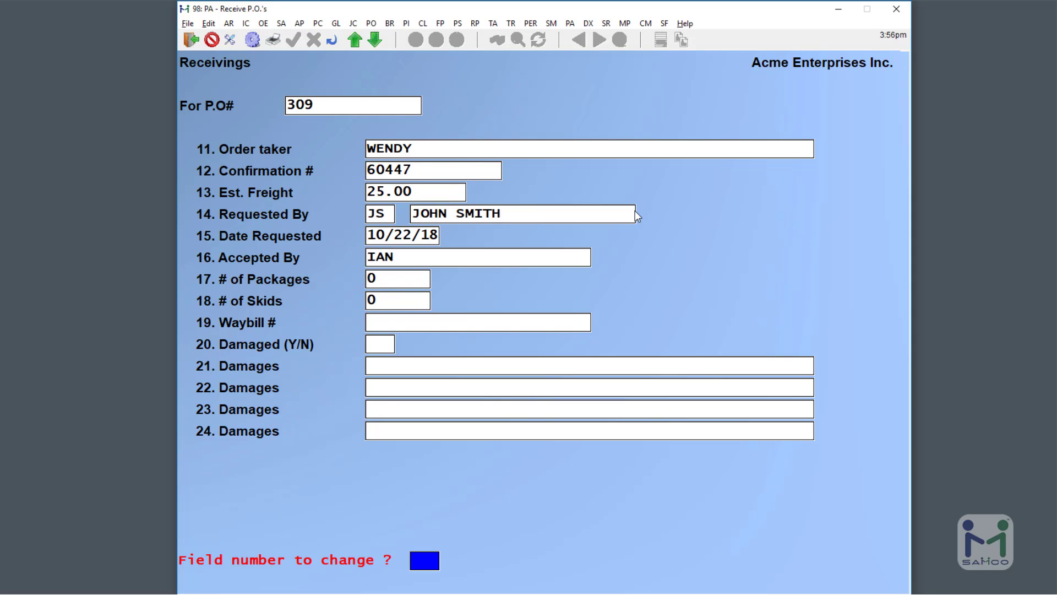
{"action": "type", "text": "18"}
{"action": "key", "text": "Return"}
{"action": "type", "text": "1"}
{"action": "key", "text": "Return"}
Enter the waybill number in field 19, set Damaged to NO, and accept the header.
{"action": "type", "text": "19"}
{"action": "key", "text": "Return"}
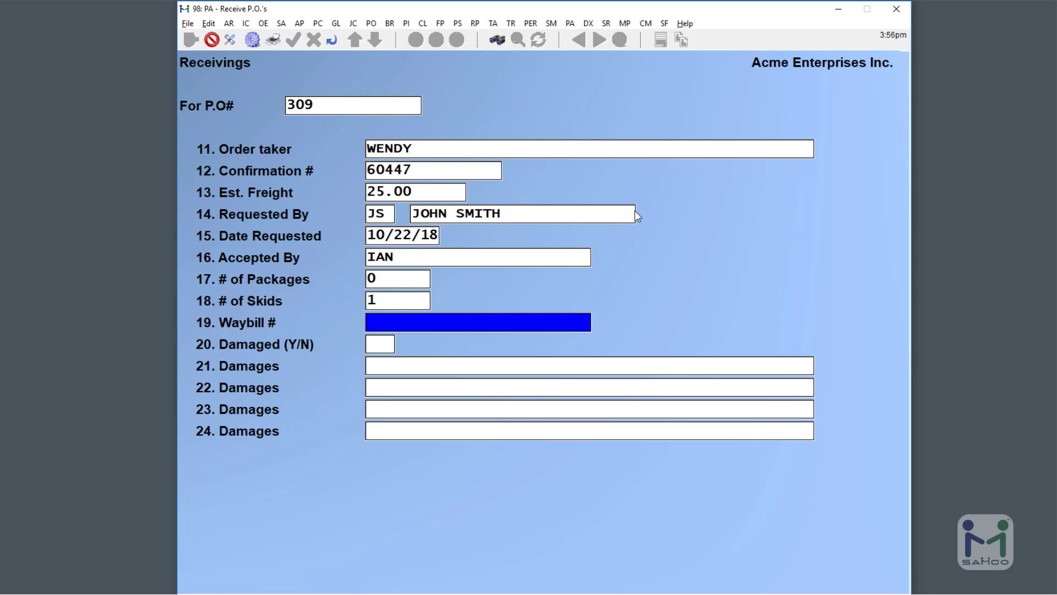
{"action": "type", "text": "125489DAS"}
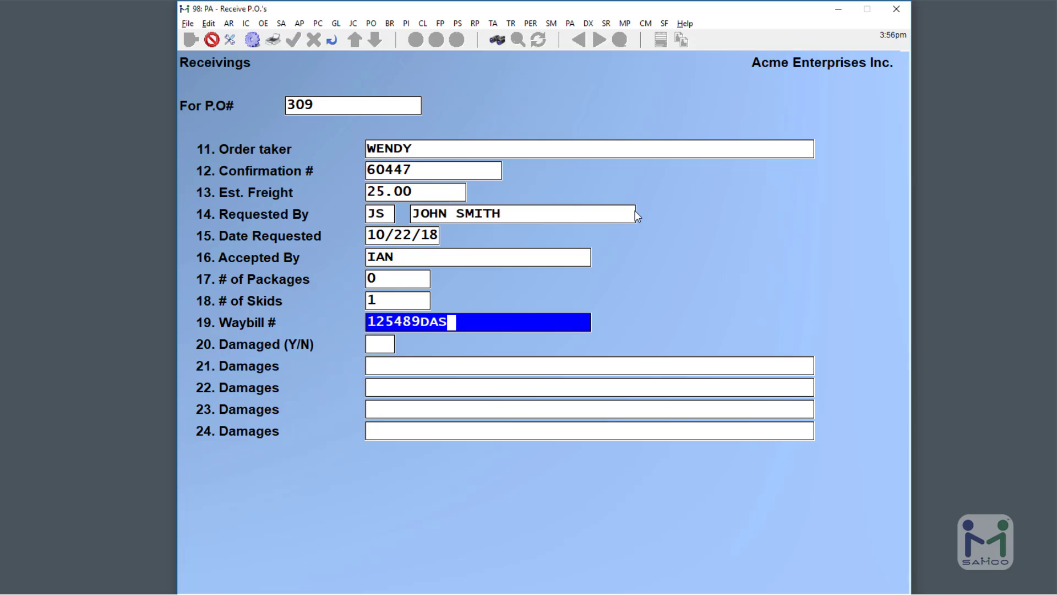
{"action": "type", "text": "1543"}
{"action": "key", "text": "Return"}
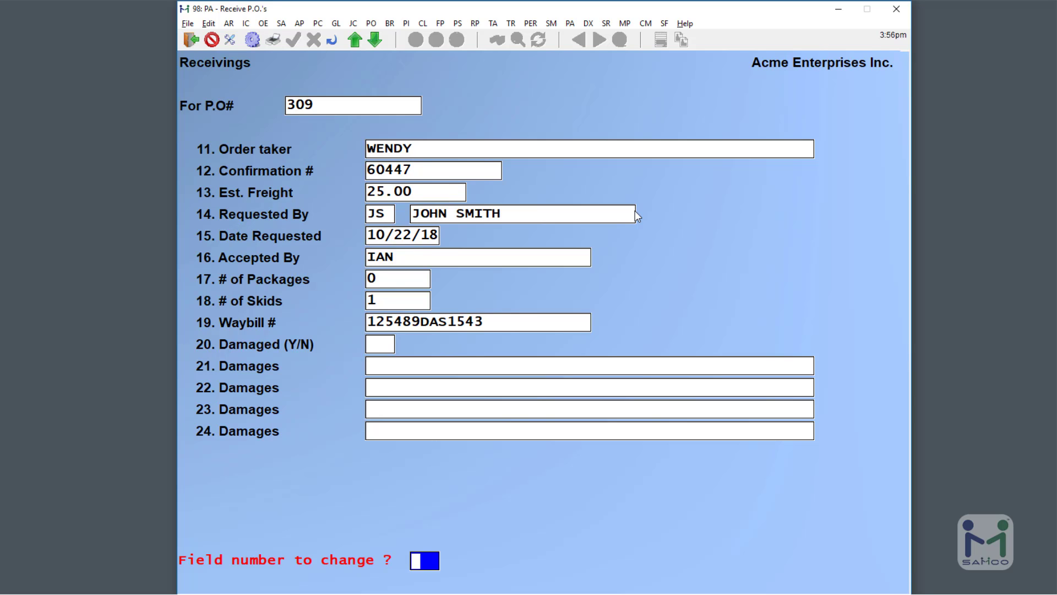
{"action": "type", "text": "20"}
{"action": "key", "text": "Return"}
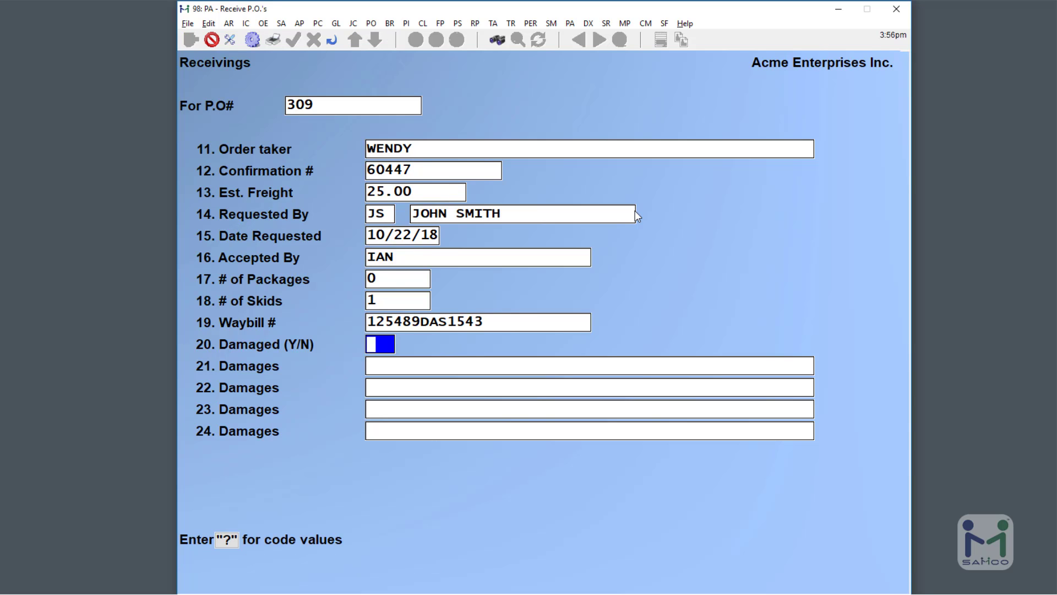
{"action": "type", "text": "?"}
{"action": "key", "text": "Return"}
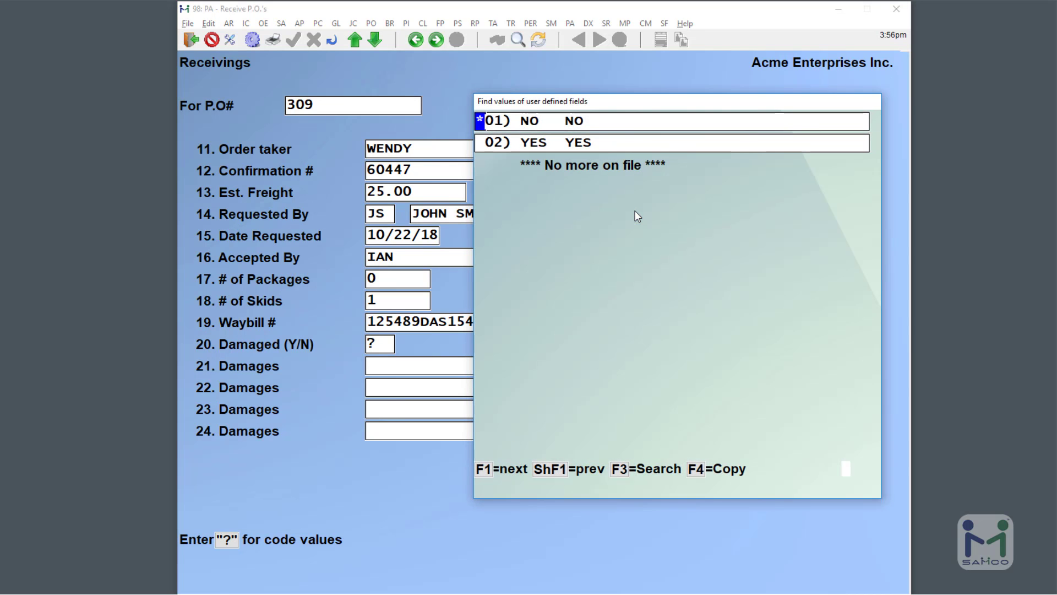
{"action": "key", "text": "Down"}
{"action": "key", "text": "Up"}
{"action": "key", "text": "Return"}
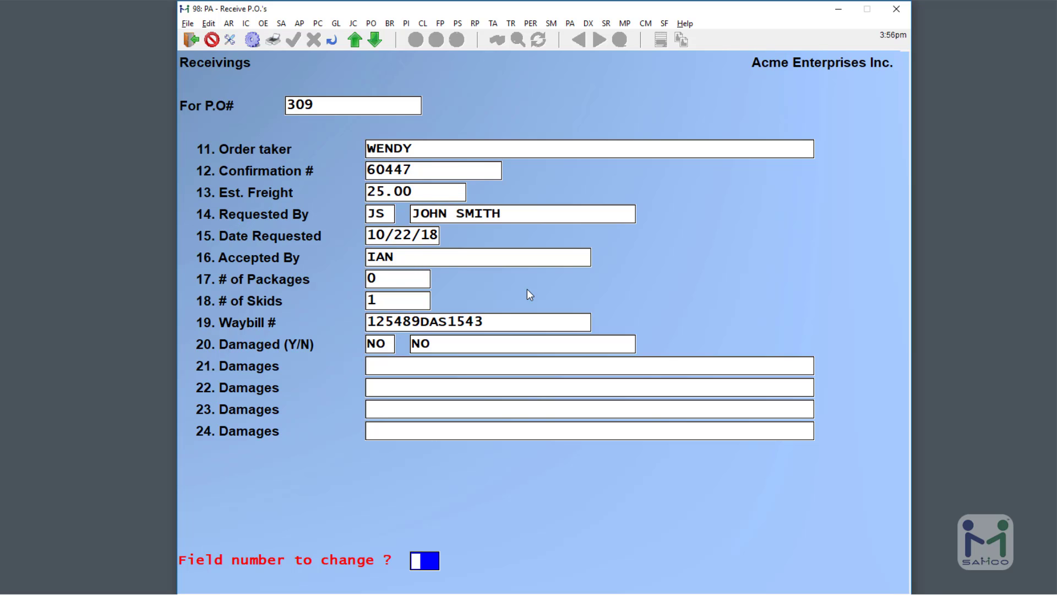
{"action": "key", "text": "Return"}
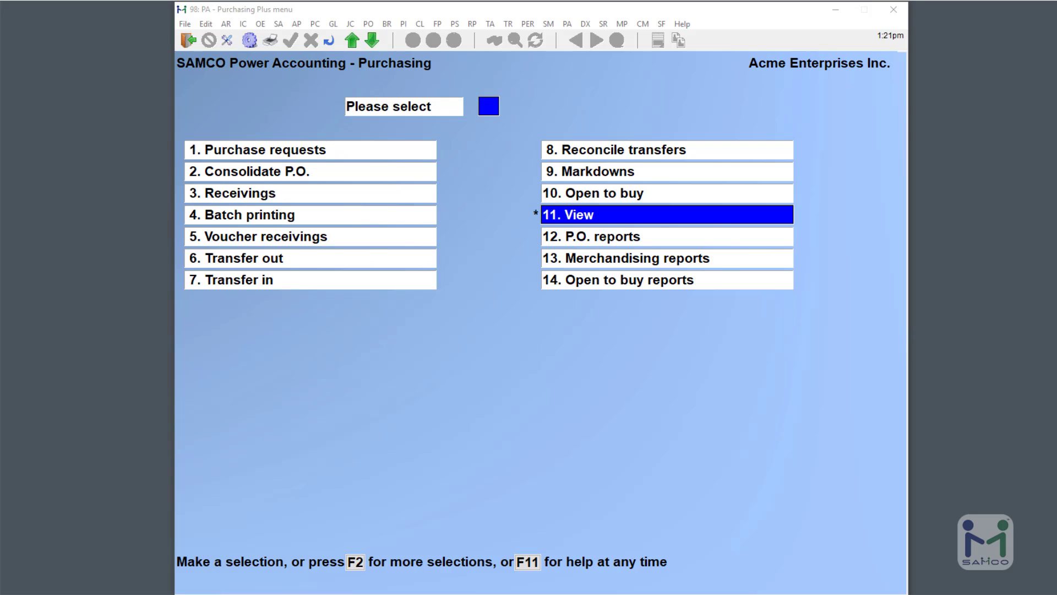
Review open PO 310/01's header and user-defined fields, then return to the View menu.
{"action": "left_click", "coordinate": [648, 214]}
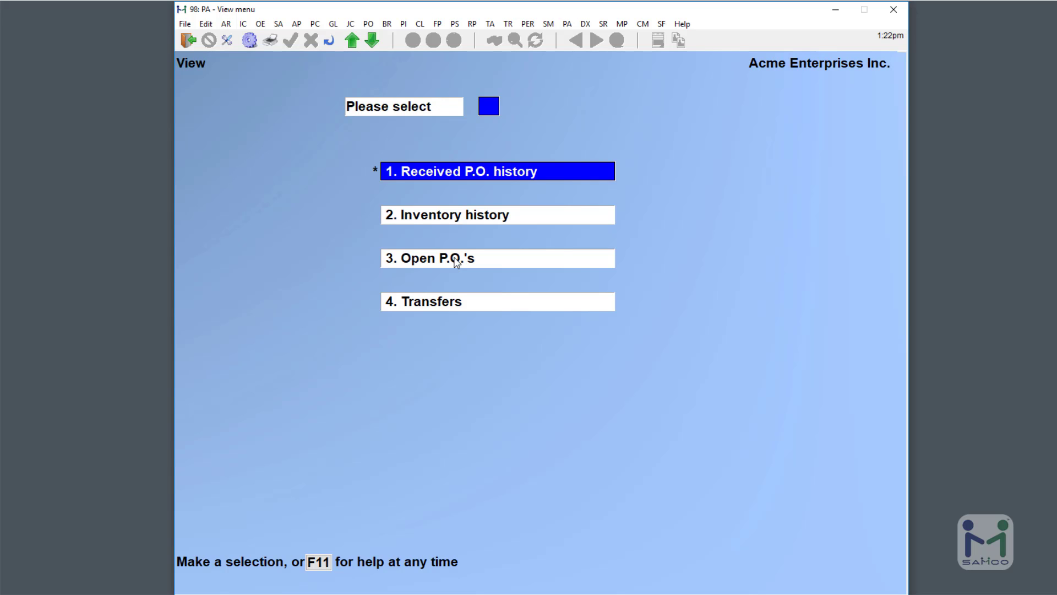
{"action": "left_click", "coordinate": [455, 261]}
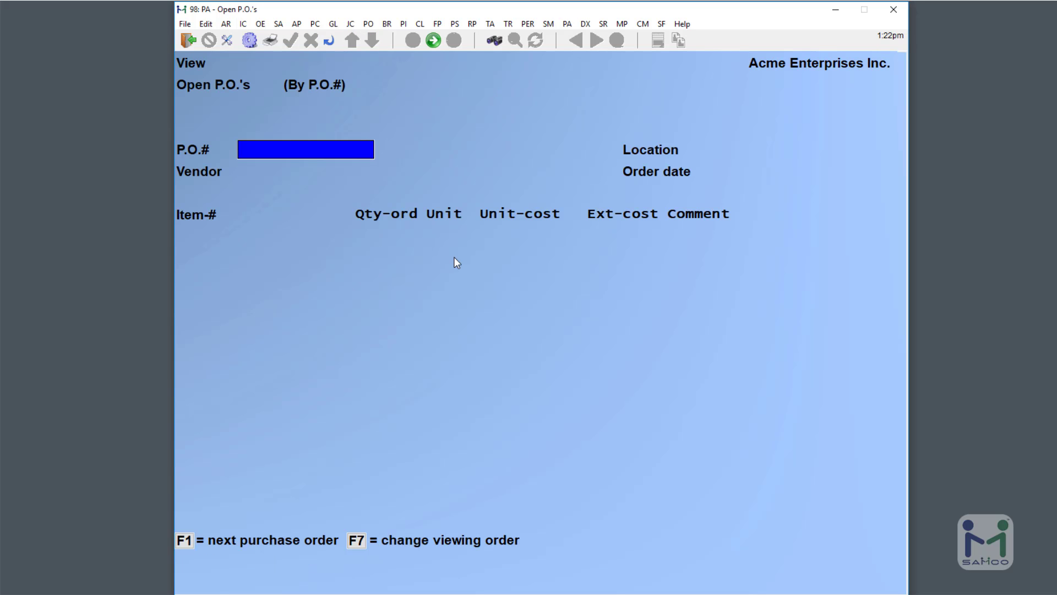
{"action": "key", "text": "F8"}
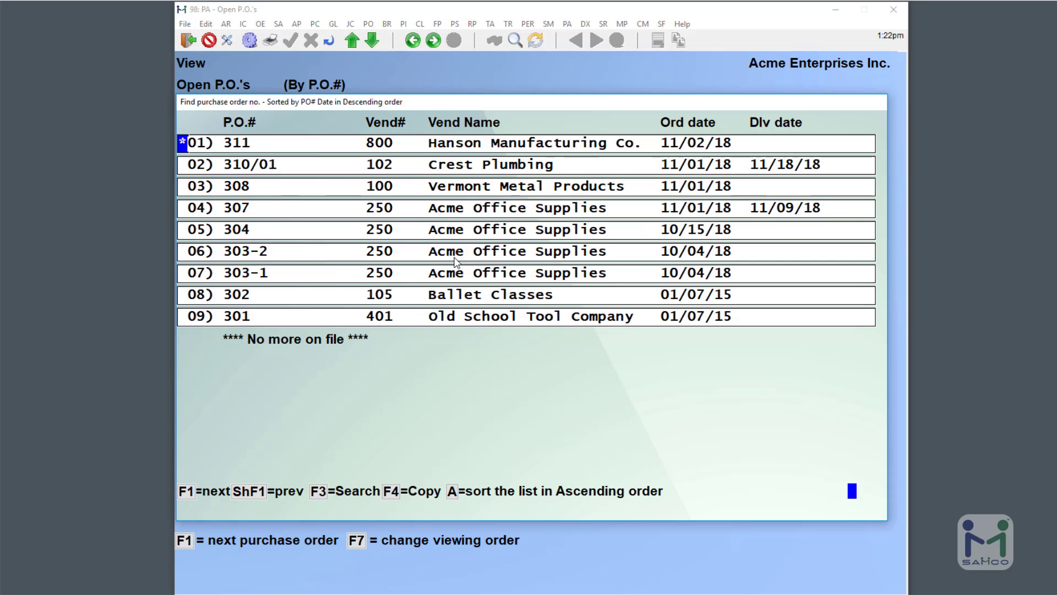
{"action": "key", "text": "Down"}
{"action": "key", "text": "Return"}
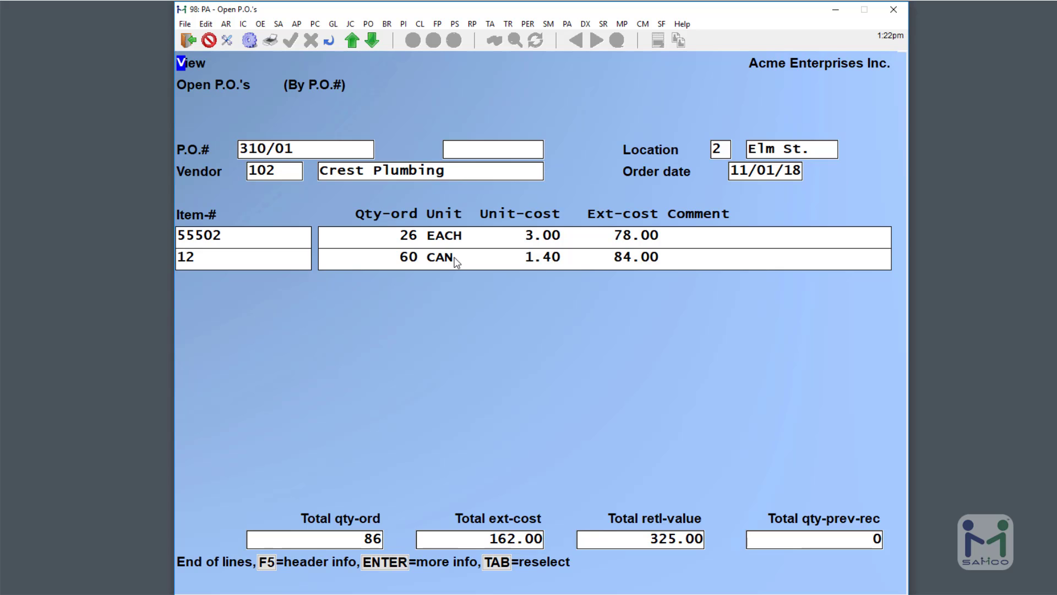
{"action": "key", "text": "F5"}
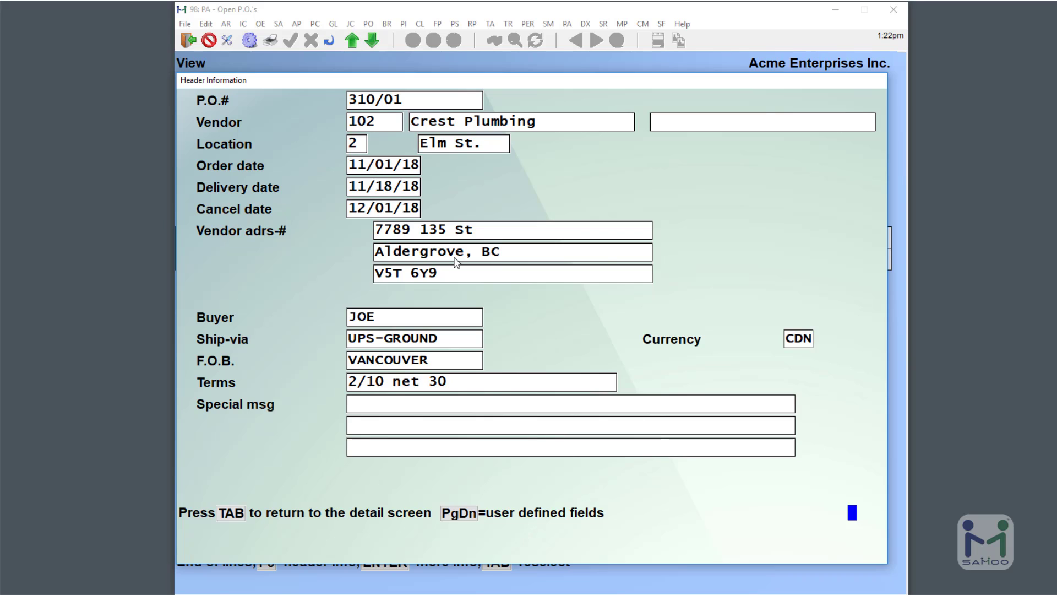
{"action": "key", "text": "Page_Down"}
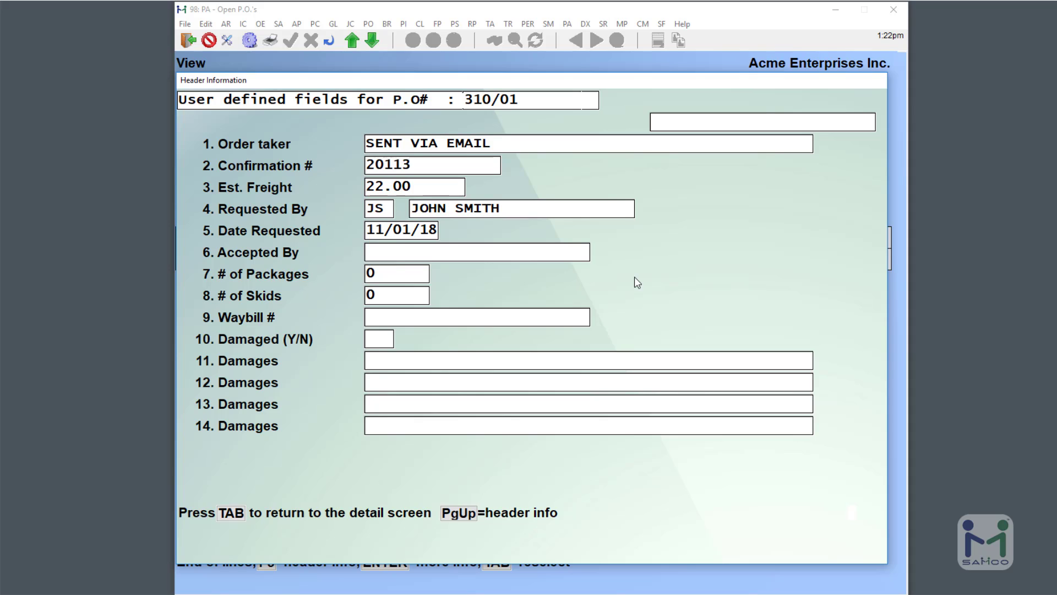
{"action": "key", "text": "Tab"}
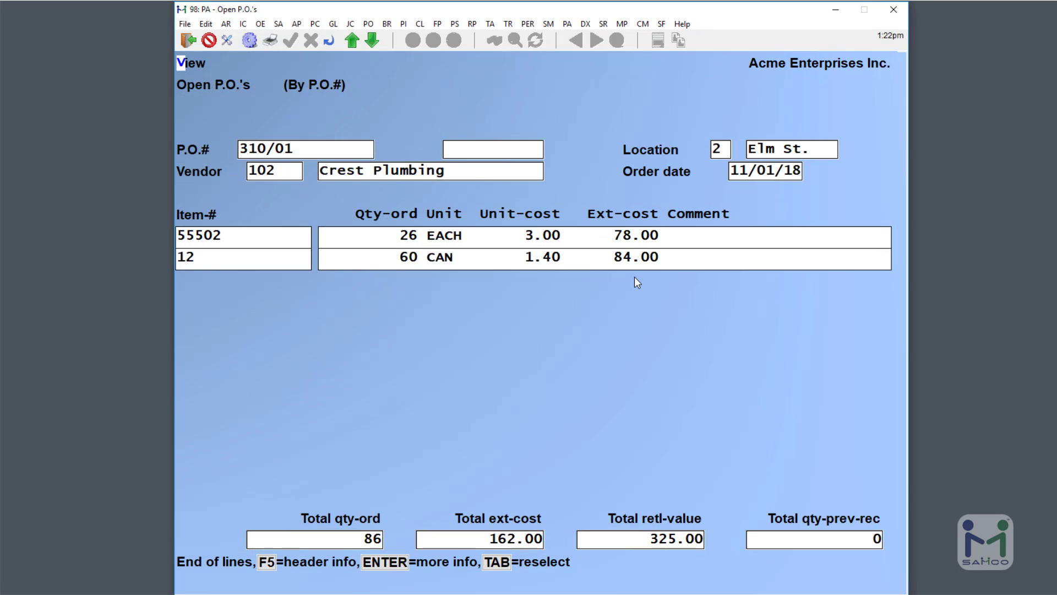
{"action": "key", "text": "Tab"}
{"action": "key", "text": "Escape"}
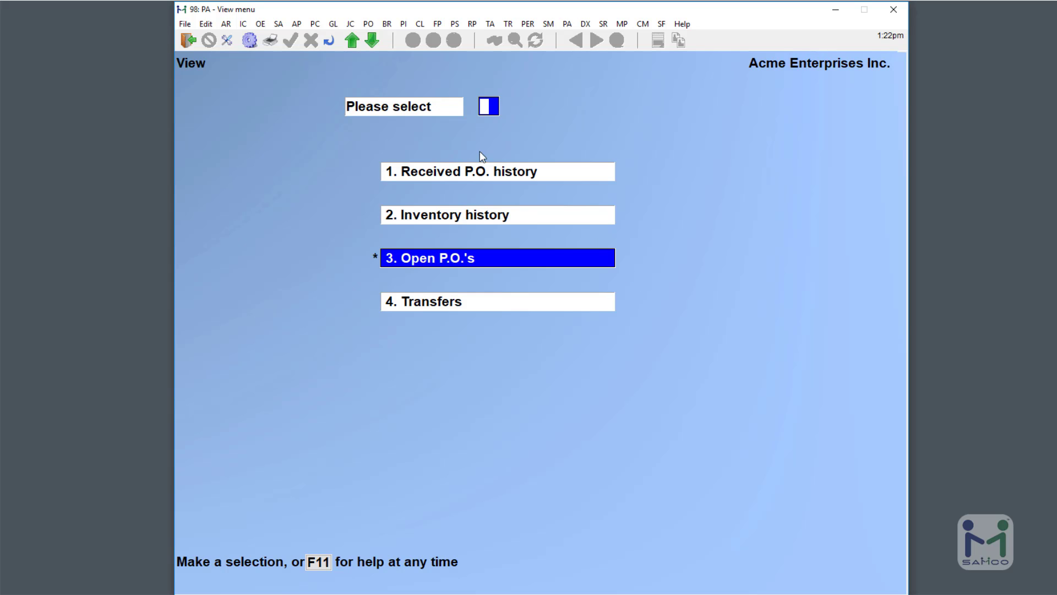
Open PO 309 in Received P.O. history and page to its header user-defined fields.
{"action": "left_click", "coordinate": [482, 173]}
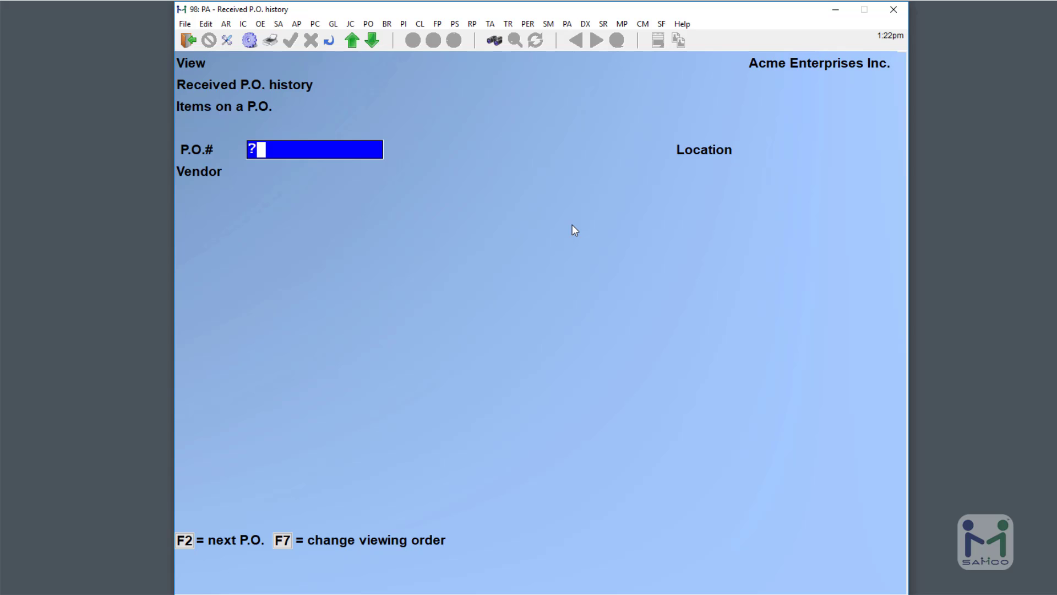
{"action": "type", "text": "?"}
{"action": "key", "text": "Return"}
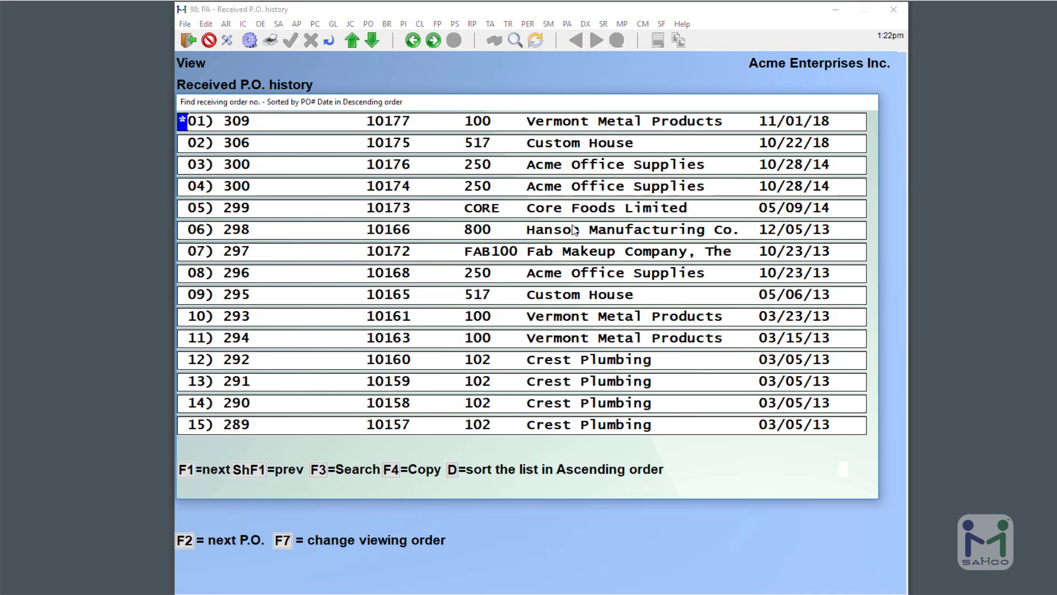
{"action": "key", "text": "Return"}
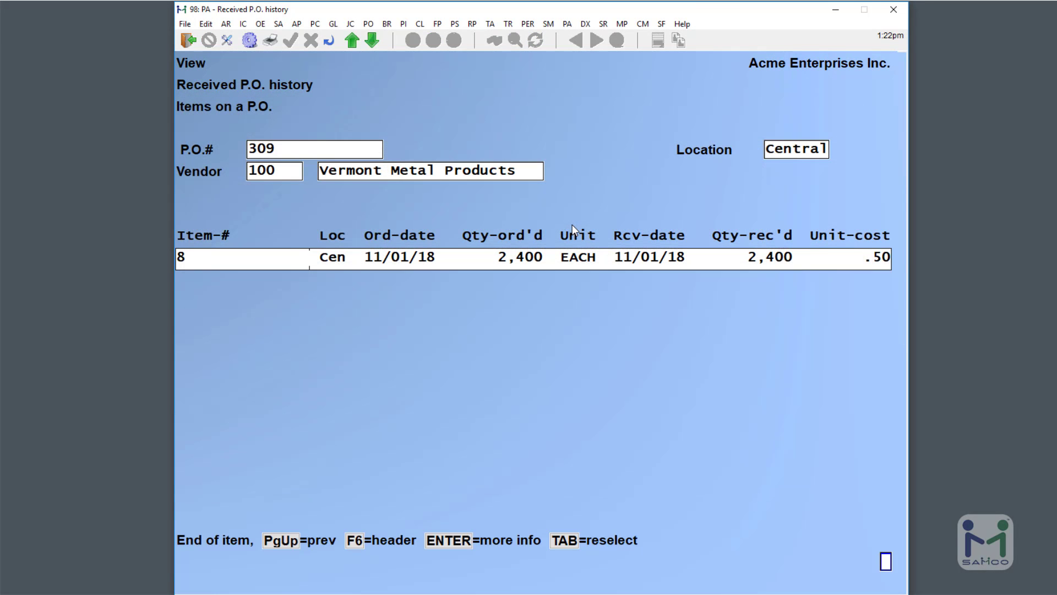
{"action": "key", "text": "F6"}
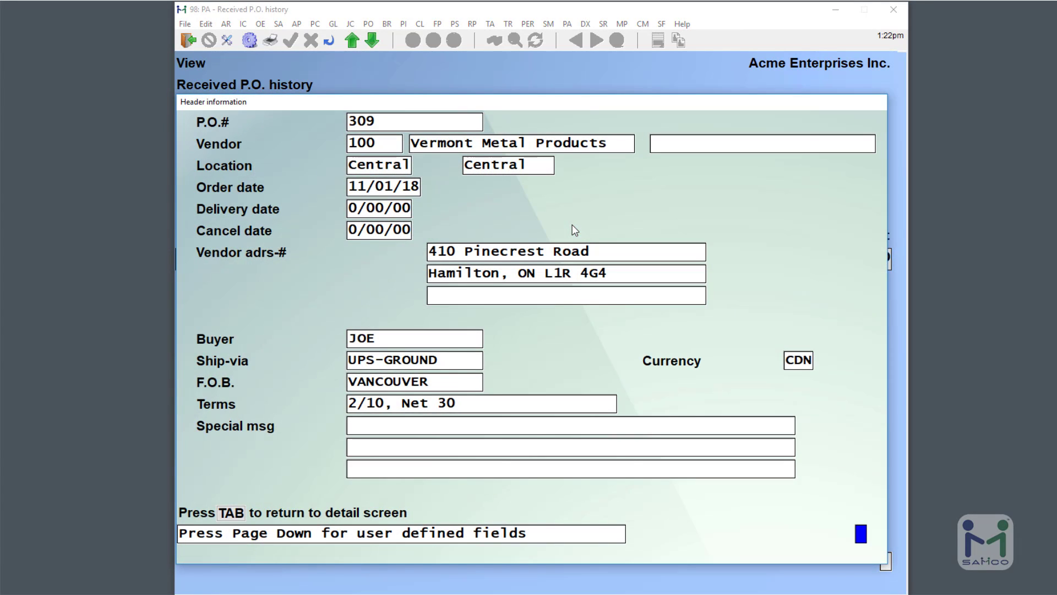
{"action": "key", "text": "Page_Down"}
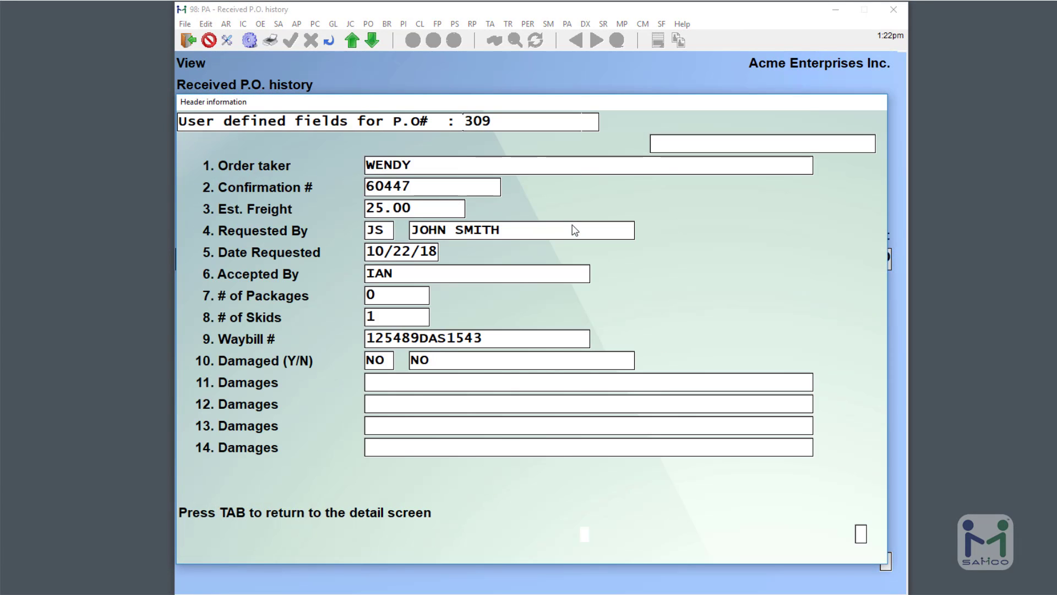